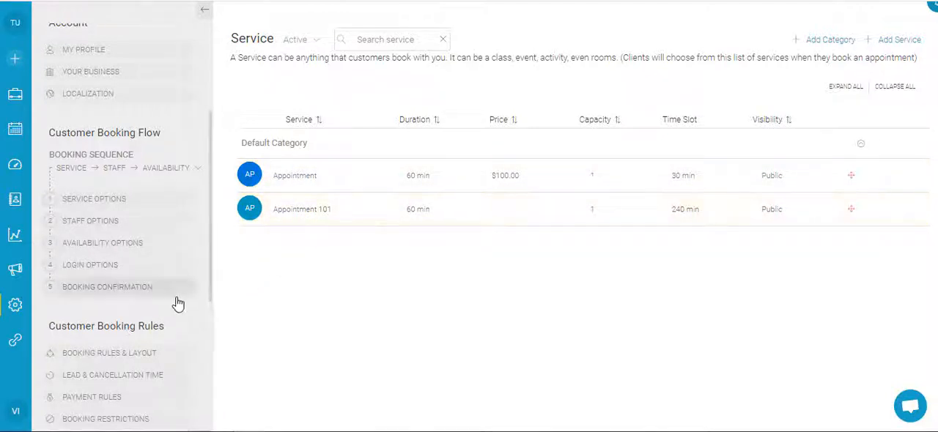
# Step: Open the advance booking options and review the Back-to-Back Booking setting
pyautogui.scroll(-2, 178, 242)
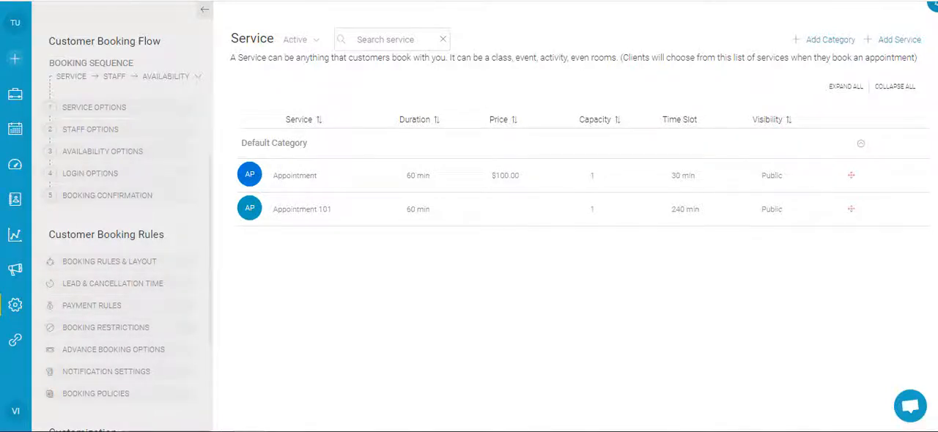
pyautogui.click(145, 352)
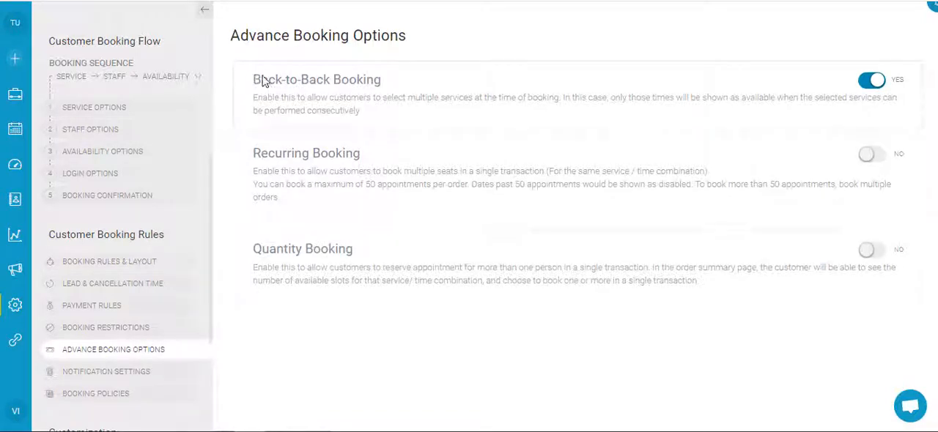
pyautogui.moveTo(262, 81); pyautogui.dragTo(376, 81)
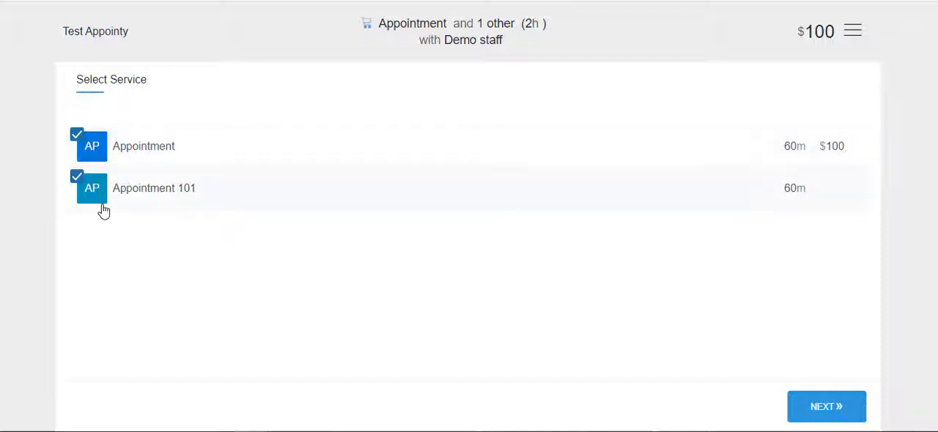
# Step: Continue the booking of Appointment and Appointment 101 and choose the 12:00 PM slot on Monday, Nov 29
pyautogui.click(821, 409)
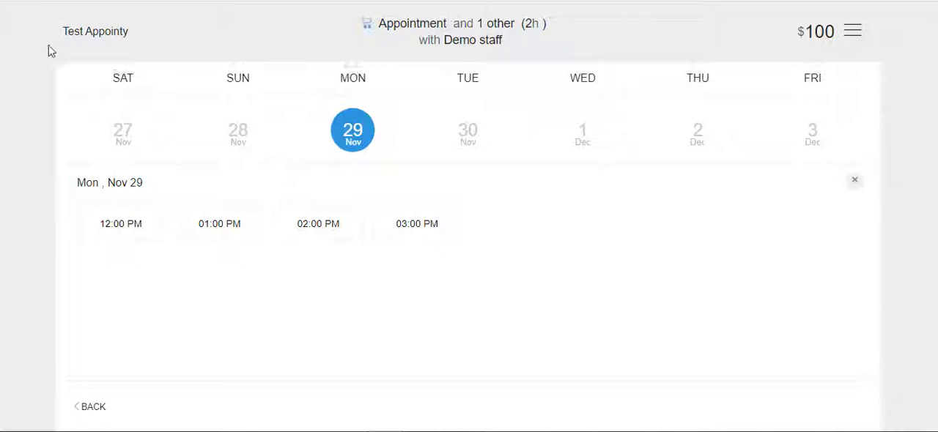
pyautogui.moveTo(147, 227)
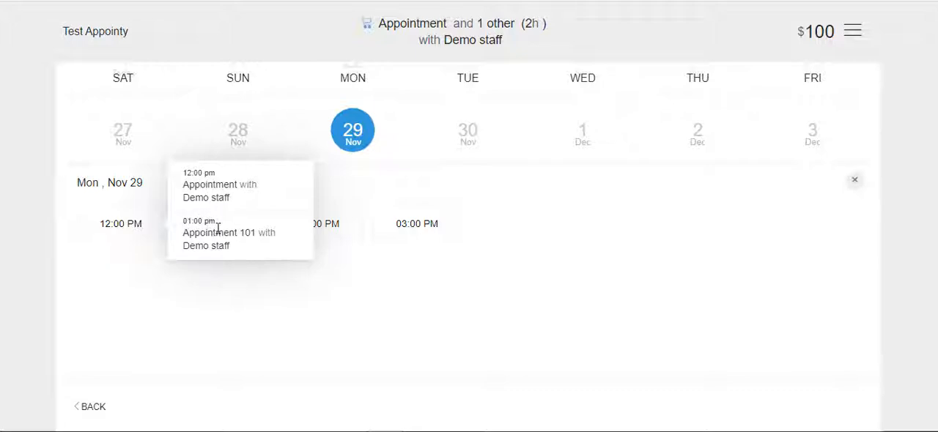
pyautogui.click(147, 228)
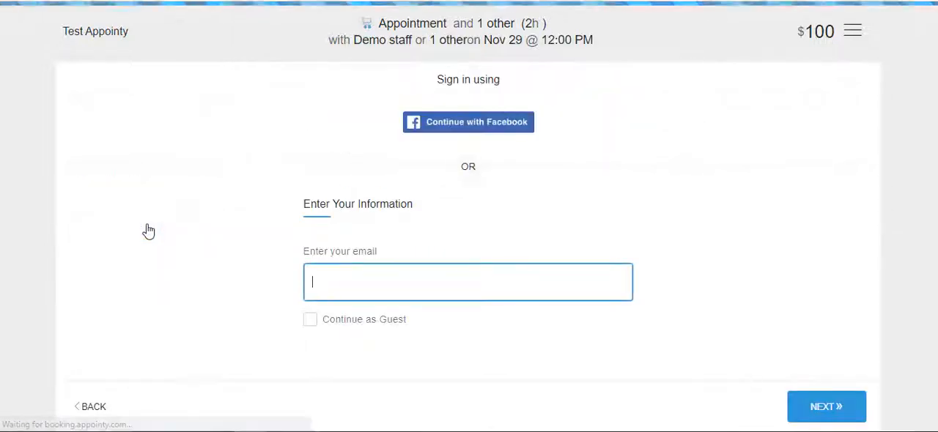
# Step: Fill in the customer's email and name as a guest and confirm the order for both appointments
pyautogui.click(310, 323)
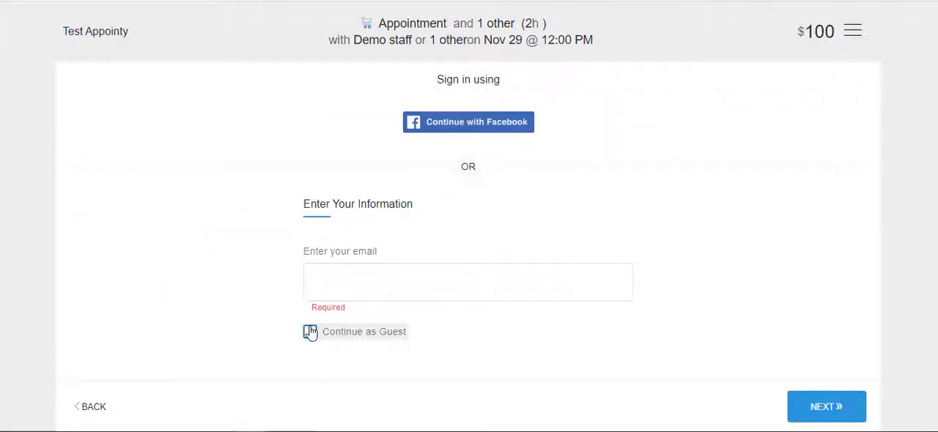
pyautogui.click(310, 332)
pyautogui.click(325, 281)
pyautogui.click(325, 321)
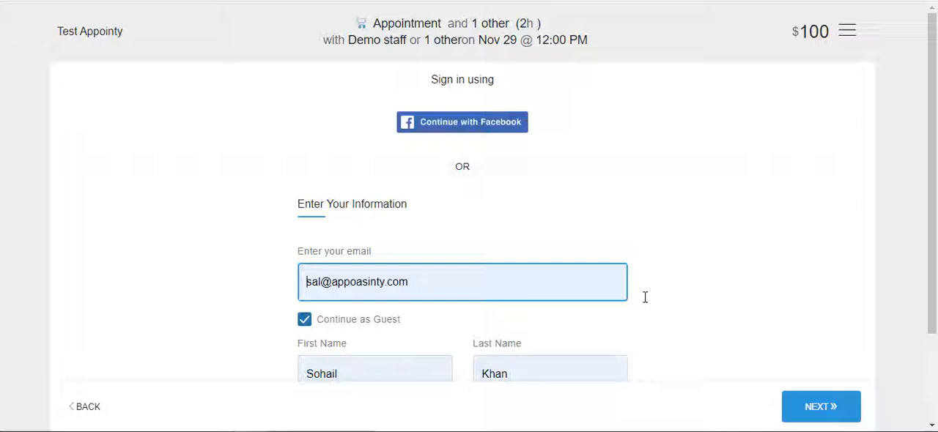
pyautogui.click(821, 409)
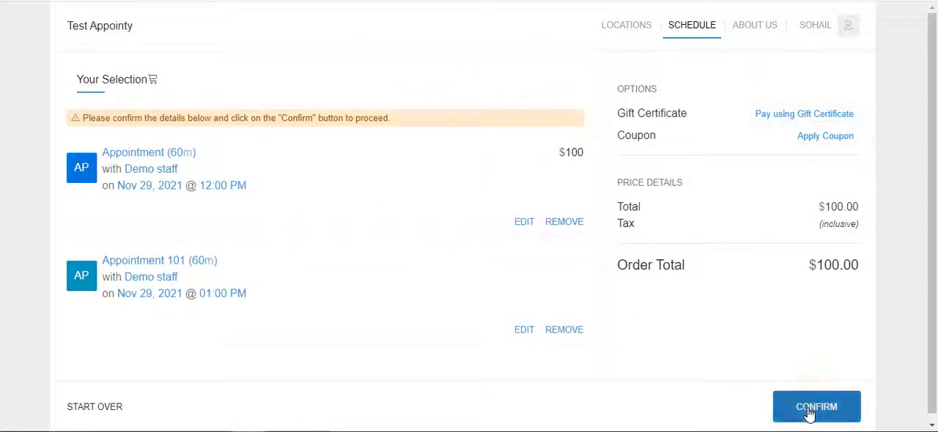
pyautogui.click(810, 409)
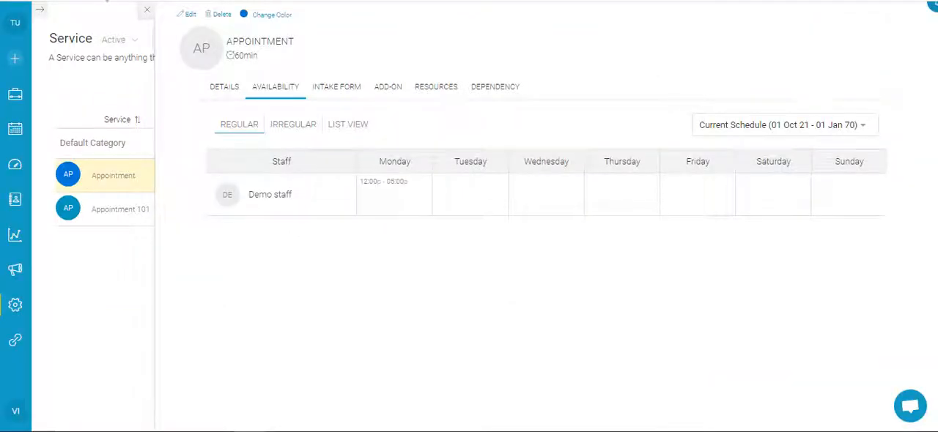
# Step: Check the Nov 29 bookings in the calendar and review the service list against the customer booking page
pyautogui.click(14, 129)
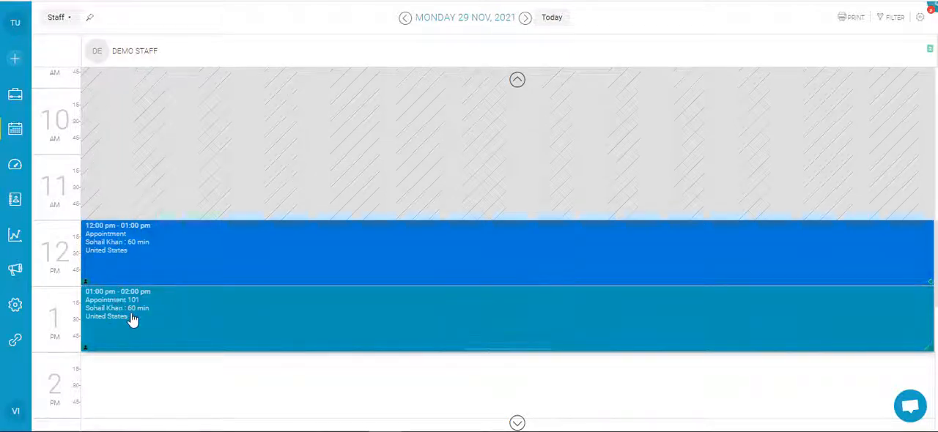
pyautogui.click(16, 308)
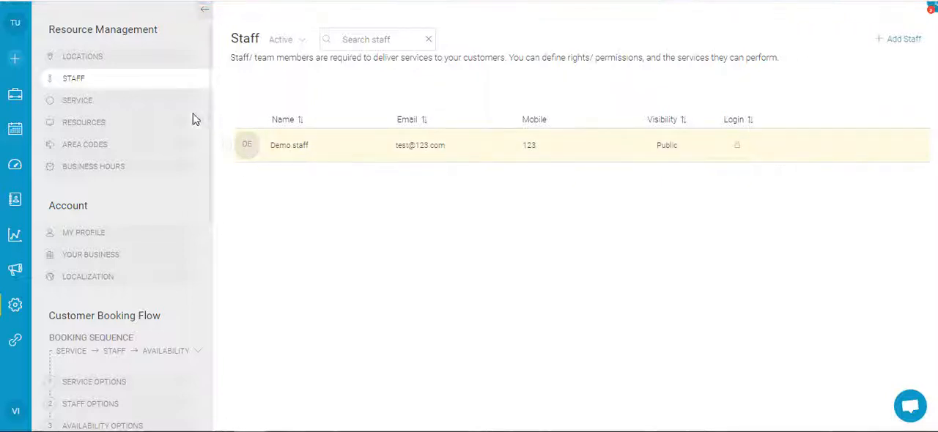
pyautogui.click(153, 109)
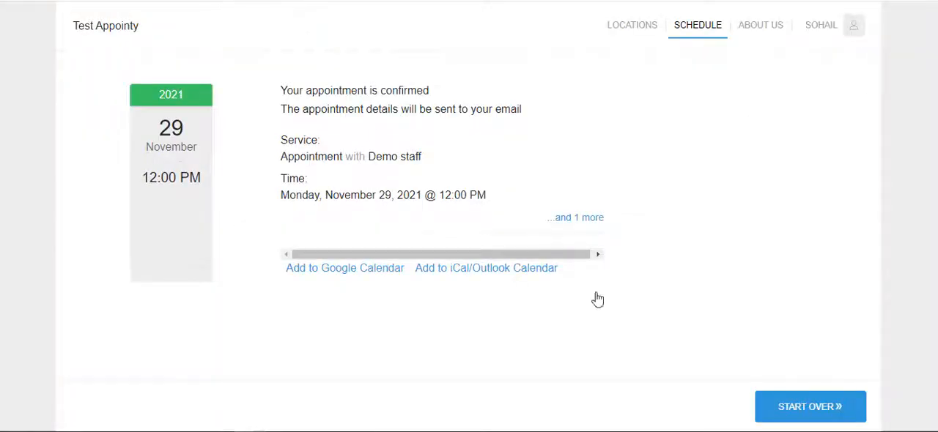
pyautogui.click(768, 403)
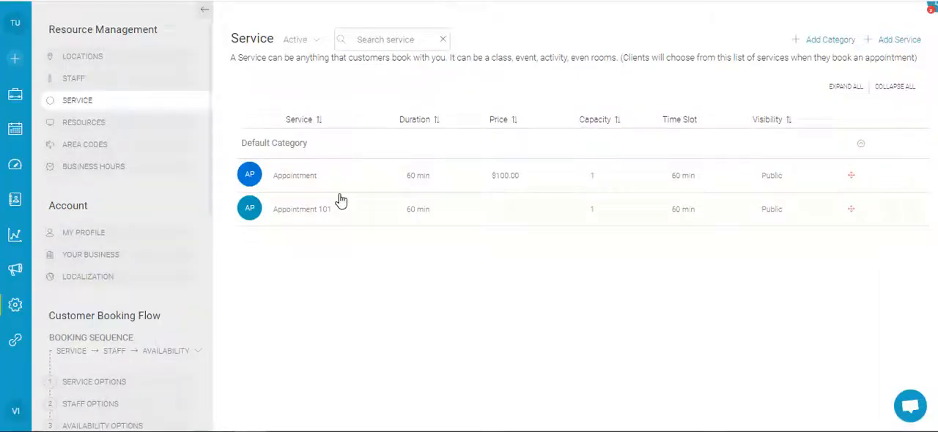
# Step: In Appointment 101's availability, delete Demo staff's Monday schedule and add Tuesday hours from 01:00 pm to 05:00 pm
pyautogui.click(356, 211)
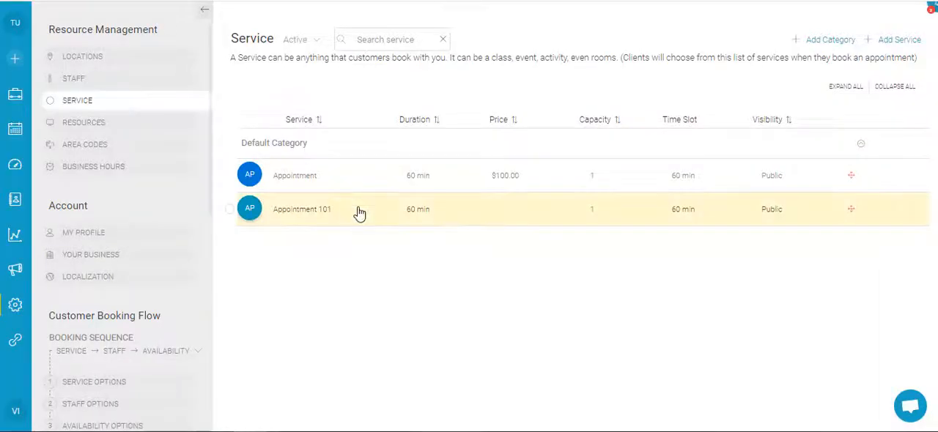
pyautogui.click(278, 88)
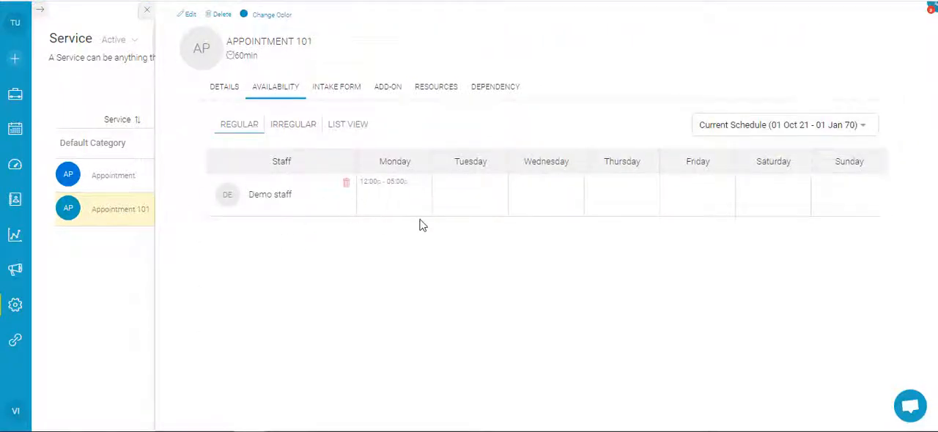
pyautogui.click(415, 183)
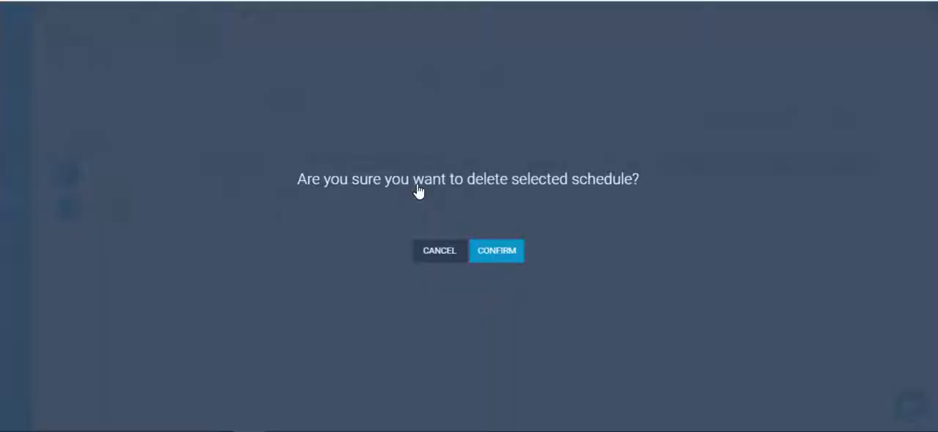
pyautogui.click(496, 250)
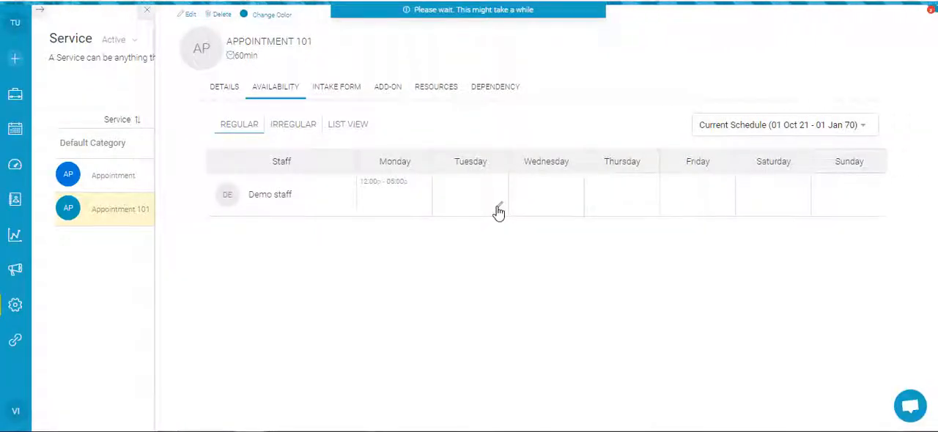
pyautogui.click(500, 207)
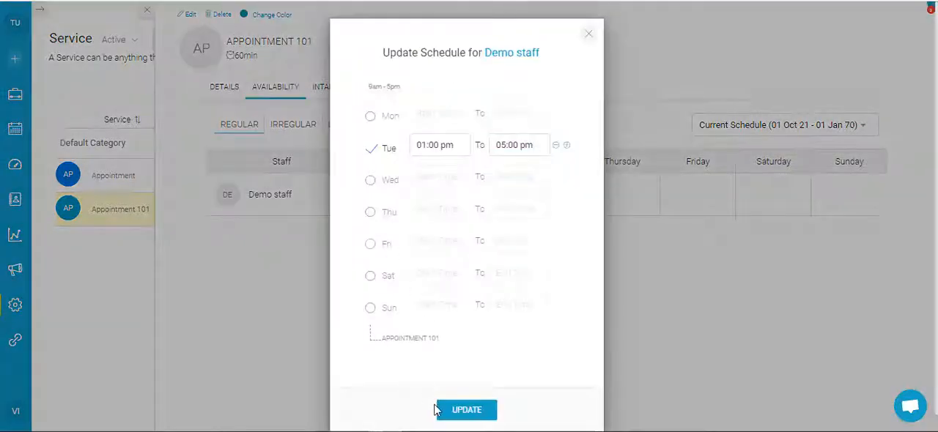
pyautogui.click(439, 410)
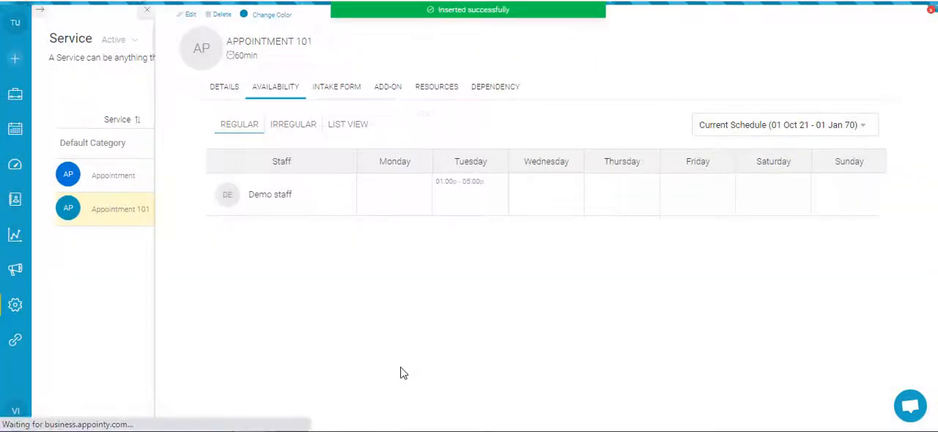
# Step: Compare the regular weekly availability of the Appointment and Appointment 101 services
pyautogui.click(110, 178)
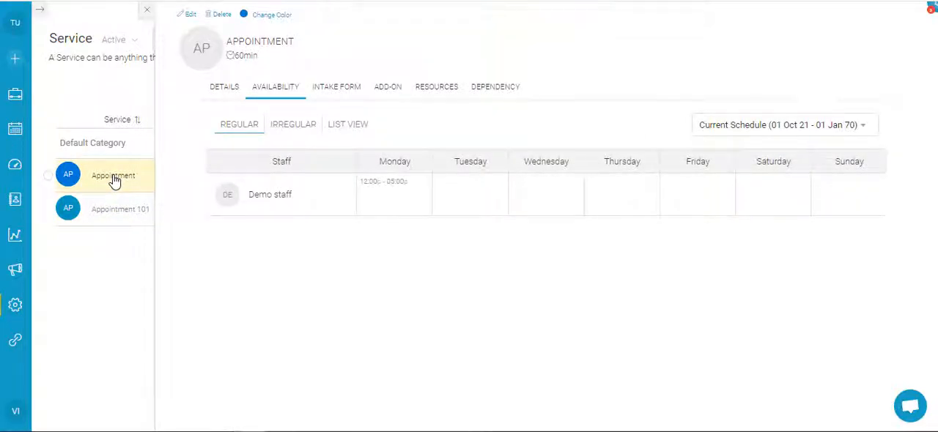
pyautogui.click(115, 210)
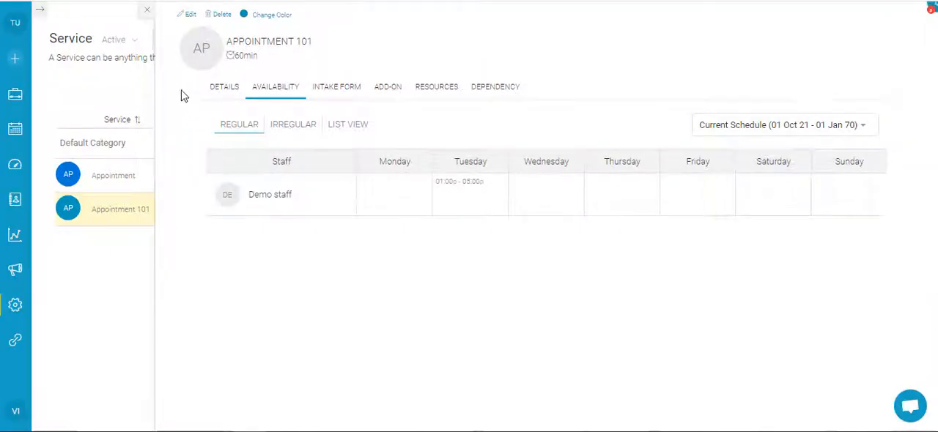
pyautogui.click(146, 13)
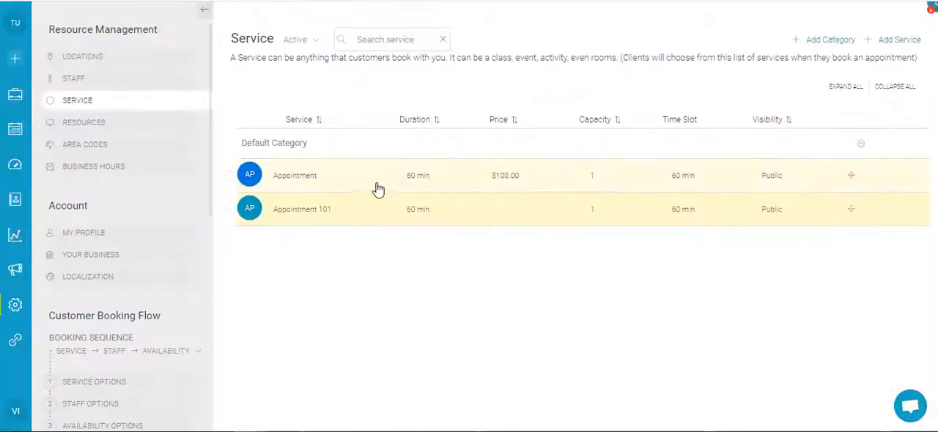
pyautogui.click(449, 189)
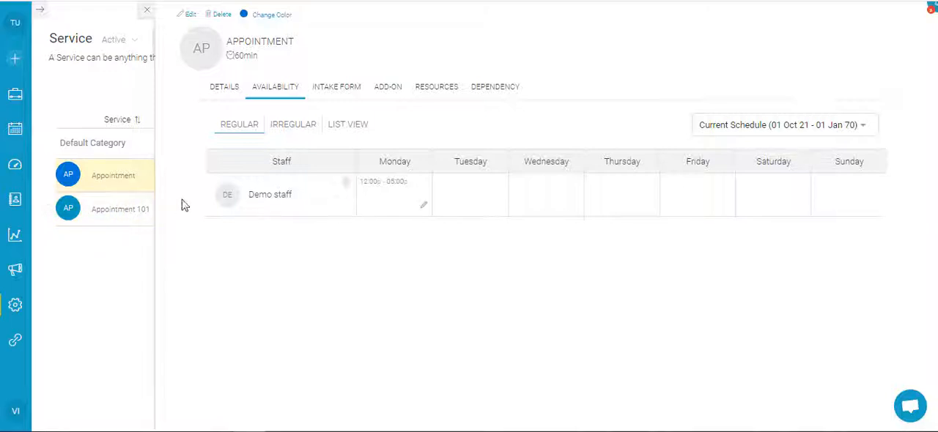
pyautogui.click(115, 183)
# Step: Add Monday hours from 01:00 pm to 06:00 pm to Demo staff's schedule for Appointment 101
pyautogui.click(140, 214)
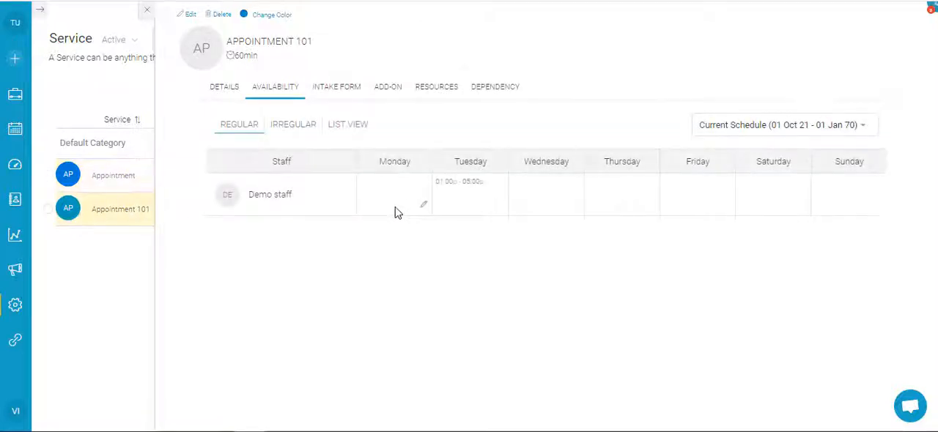
pyautogui.click(419, 206)
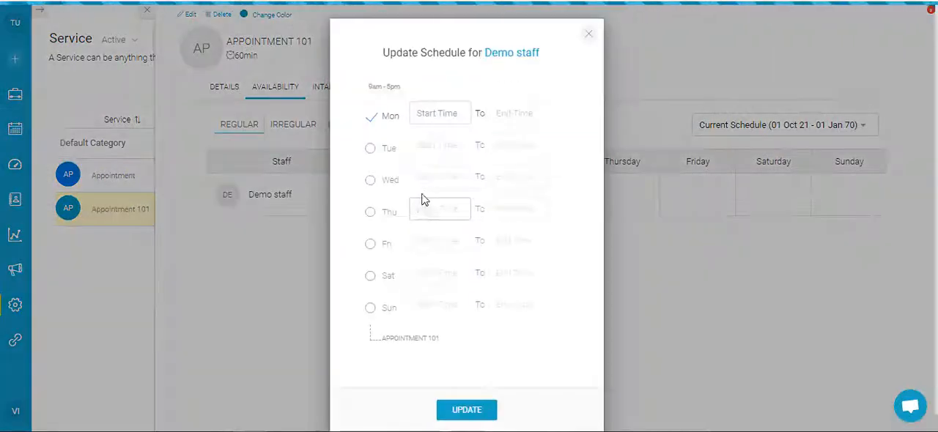
pyautogui.click(431, 117)
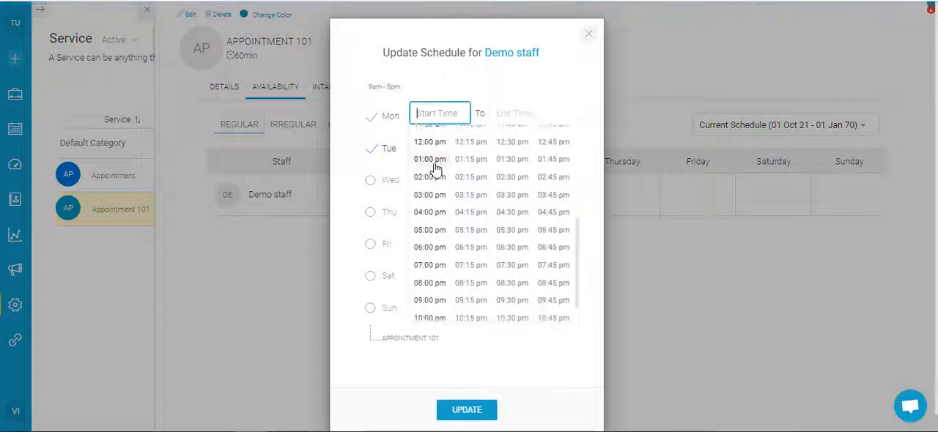
pyautogui.click(435, 170)
pyautogui.click(508, 112)
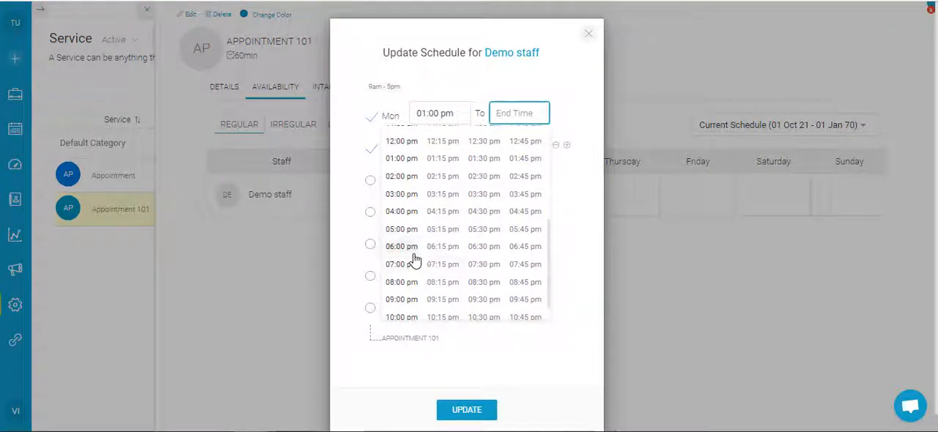
pyautogui.click(417, 260)
pyautogui.click(484, 412)
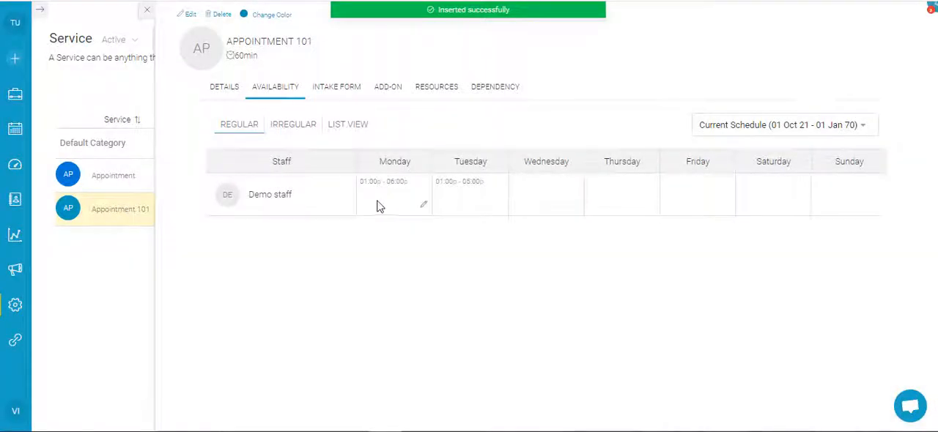
# Step: Compare the Monday hours of Appointment and Appointment 101 and return to the service list
pyautogui.click(124, 185)
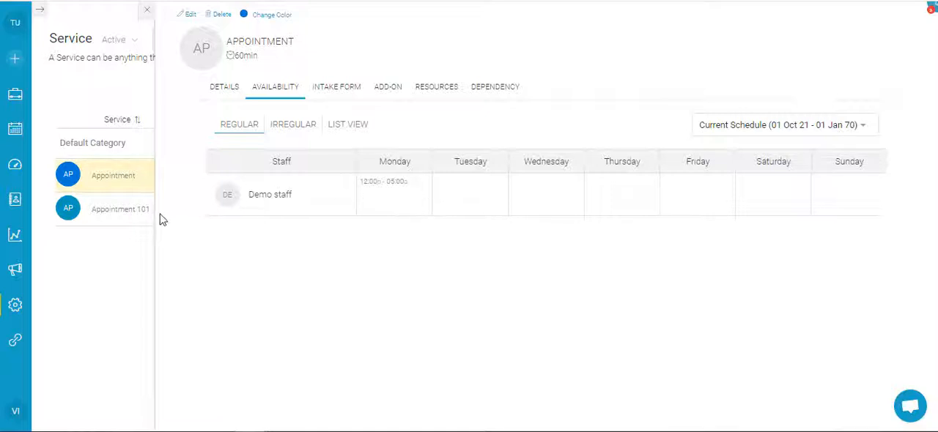
pyautogui.click(136, 211)
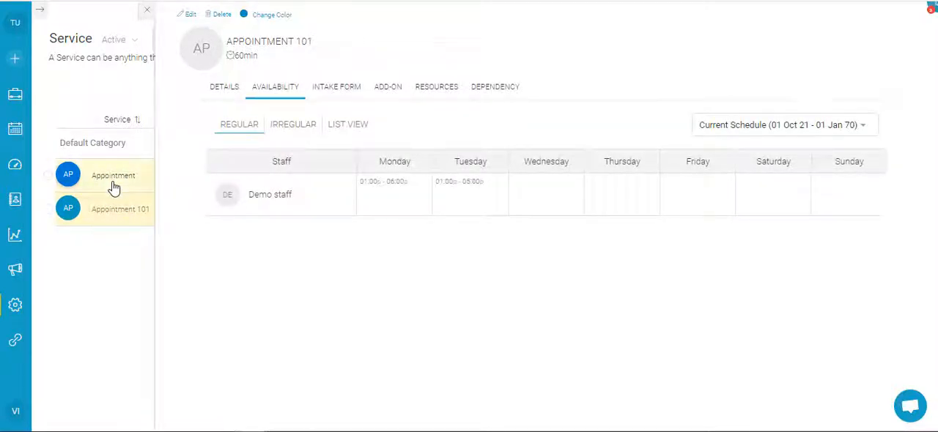
pyautogui.click(125, 183)
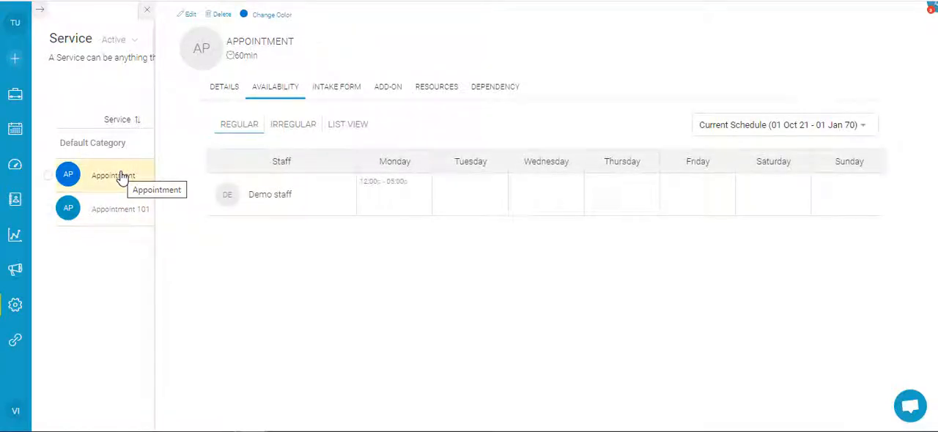
pyautogui.click(145, 12)
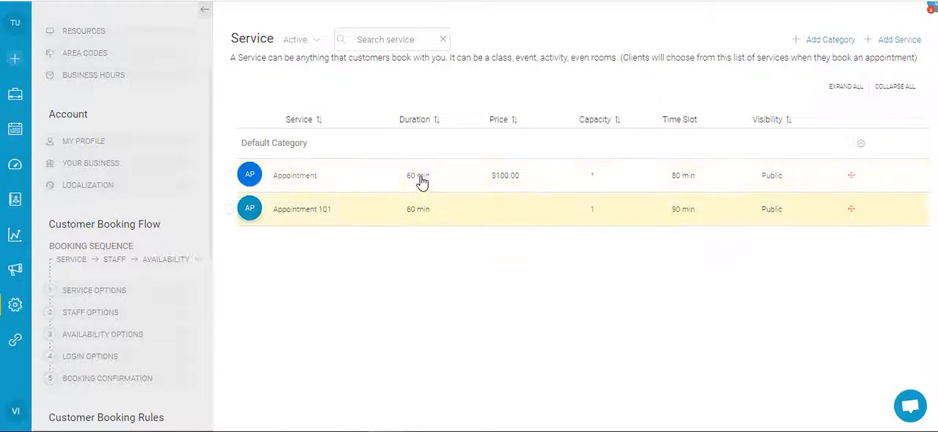
# Step: Check Demo staff's regular weekly availability for the Appointment service, followed by that of Appointment 101
pyautogui.click(328, 188)
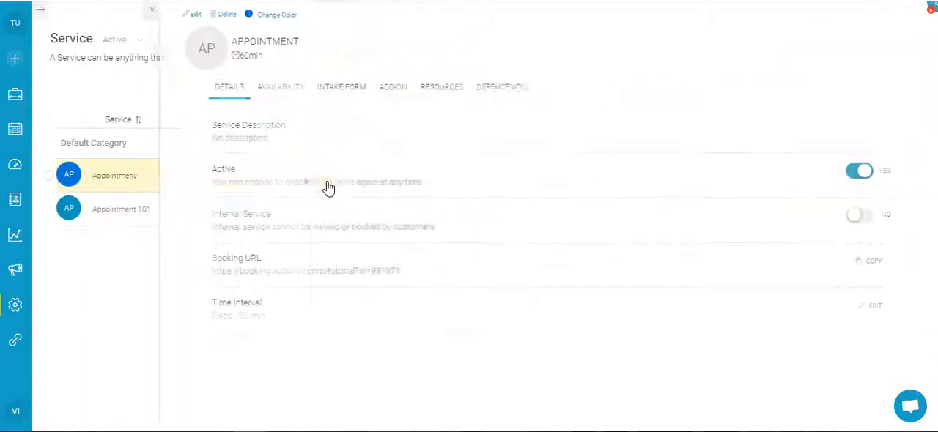
pyautogui.click(278, 90)
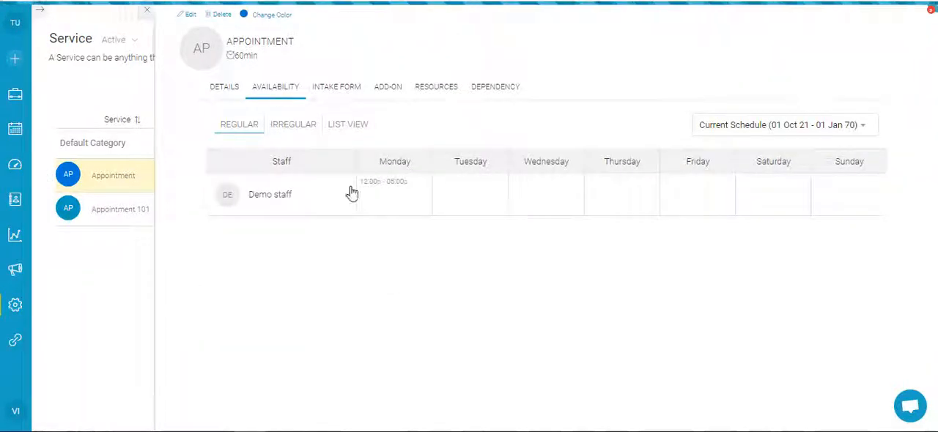
pyautogui.click(140, 214)
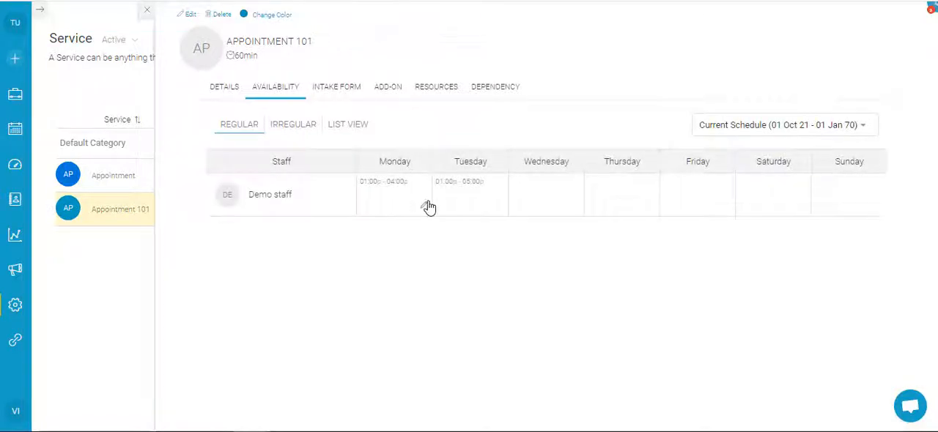
# Step: Set the duration of the Appointment 101 service to 240 minutes and save the update
pyautogui.click(193, 18)
pyautogui.click(424, 136)
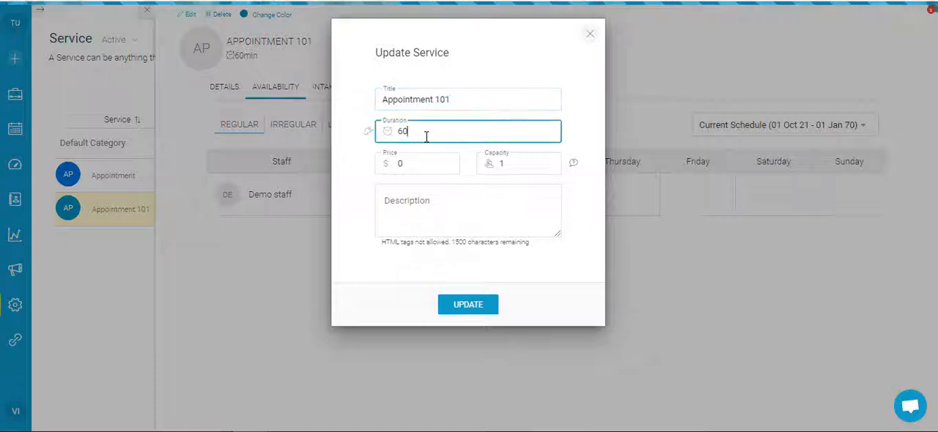
pyautogui.doubleClick(424, 136)
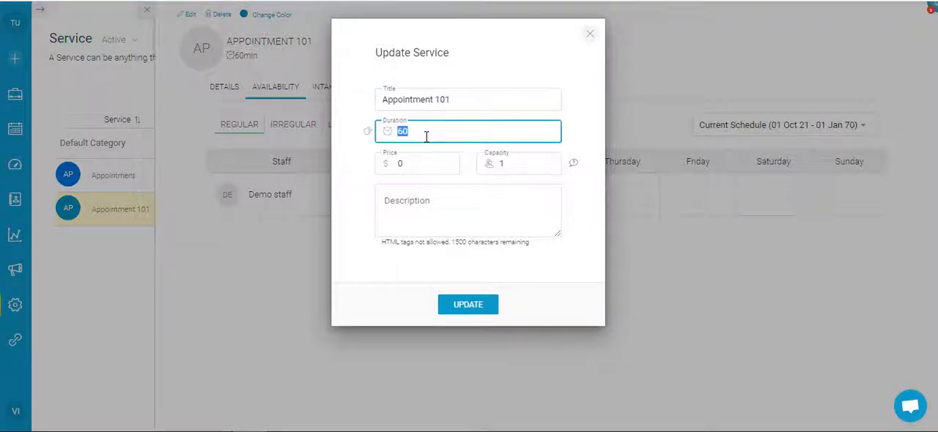
pyautogui.write('240')
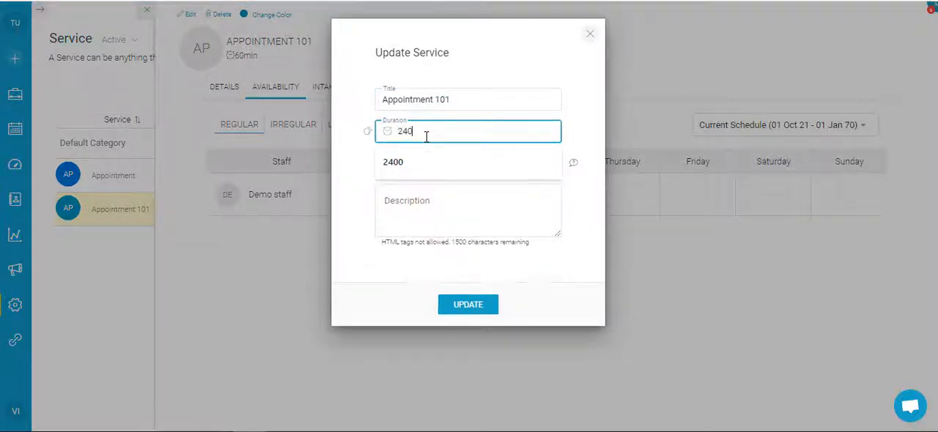
pyautogui.click(589, 234)
pyautogui.click(487, 304)
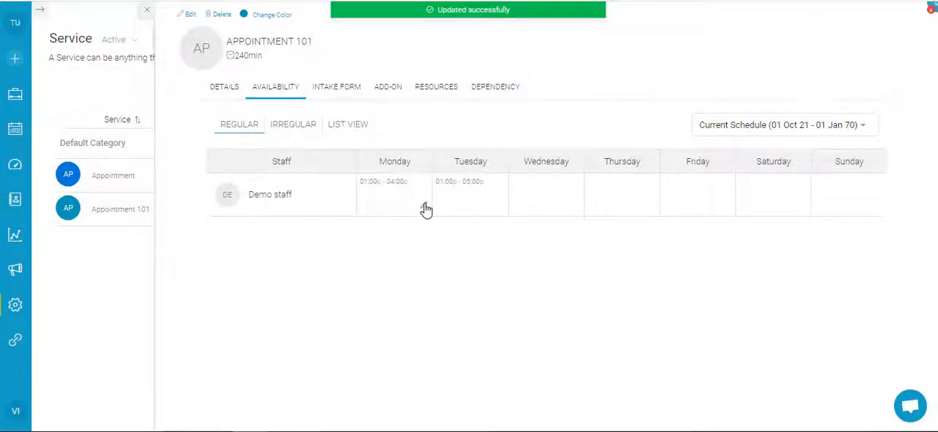
# Step: Change the start of Demo staff's Monday hours for Appointment 101 to 12:00 pm and save the schedule
pyautogui.click(425, 210)
pyautogui.click(428, 117)
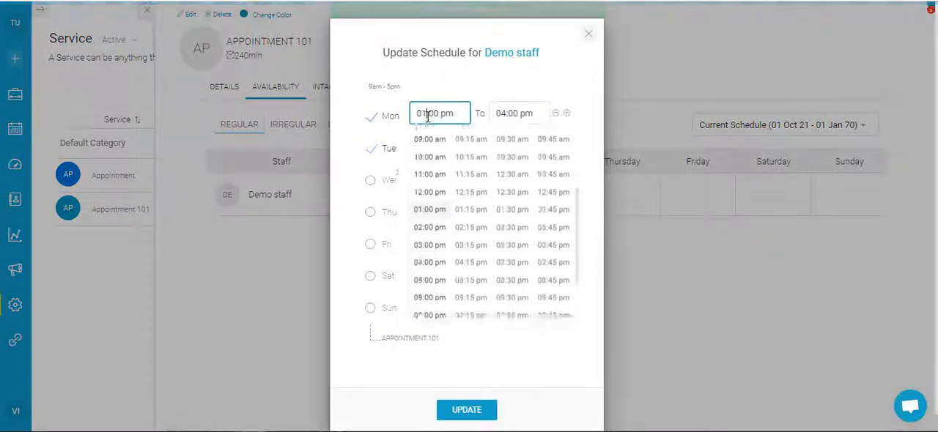
pyautogui.click(431, 134)
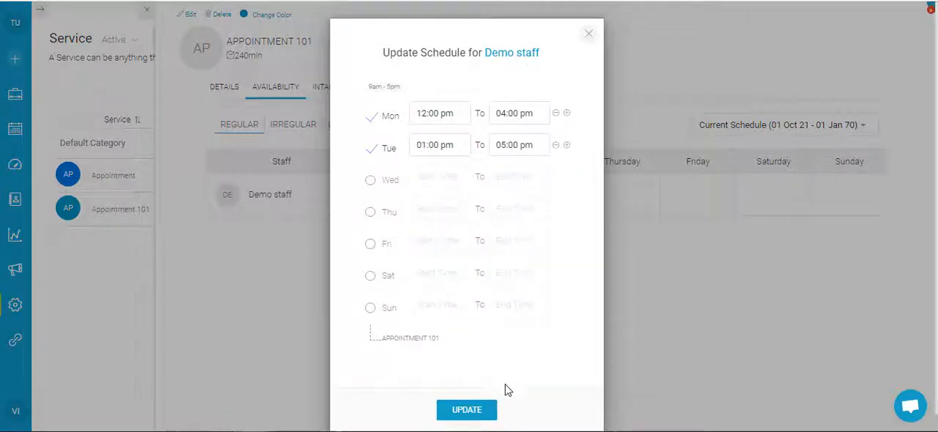
pyautogui.click(483, 408)
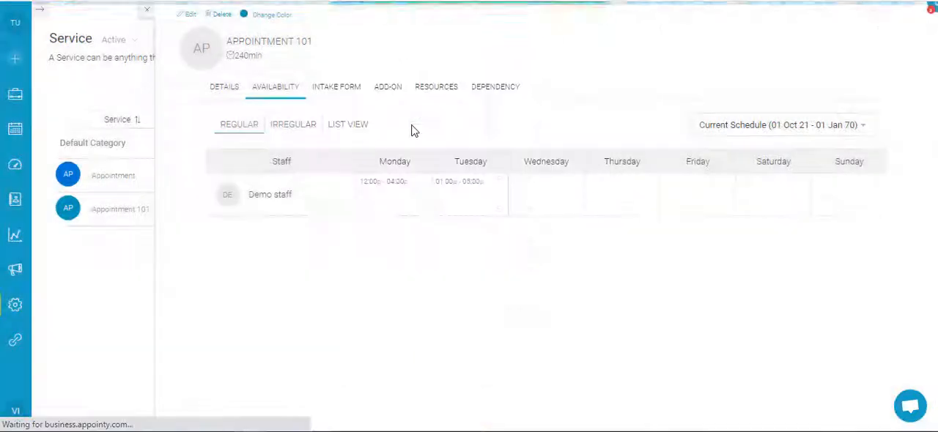
# Step: Review Demo staff's Monday start and end times for the Appointment service and close the schedule without changes
pyautogui.click(121, 178)
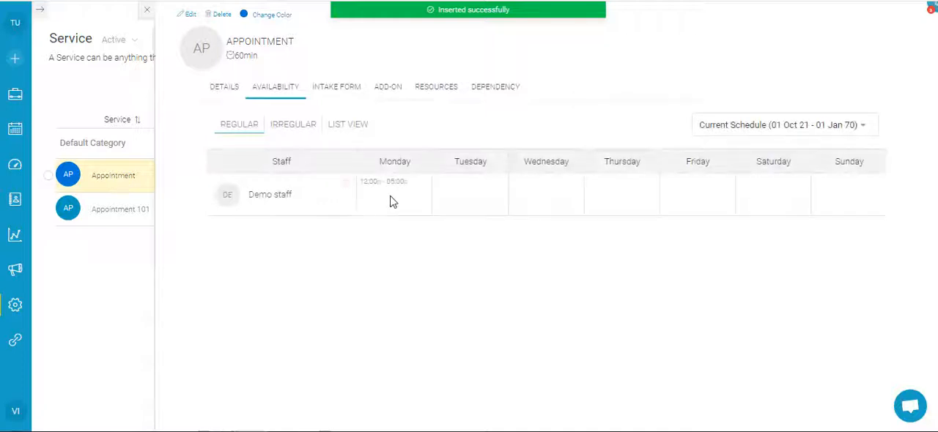
pyautogui.click(423, 209)
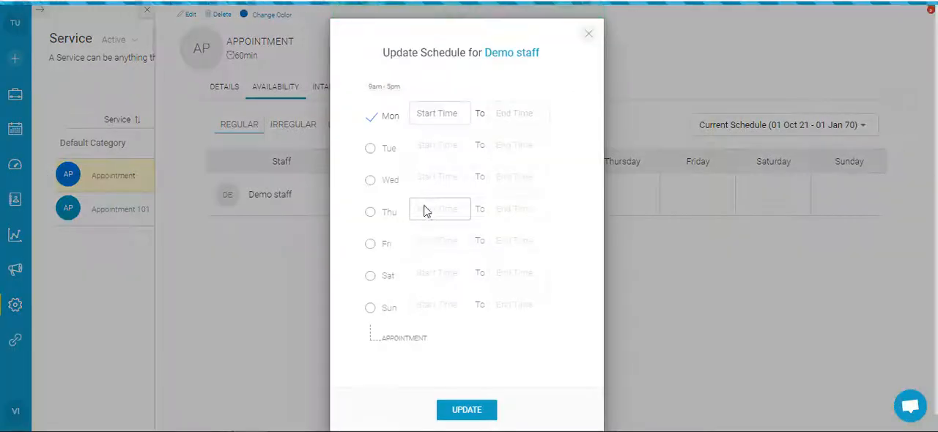
pyautogui.click(525, 111)
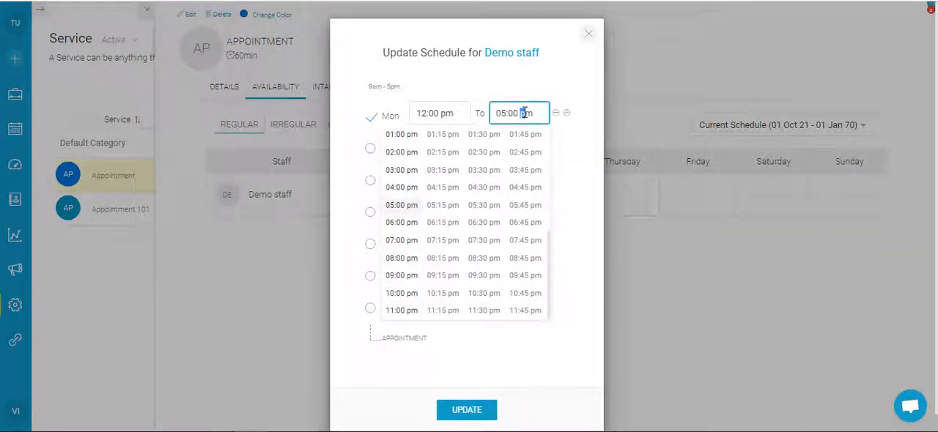
pyautogui.click(554, 89)
pyautogui.click(587, 34)
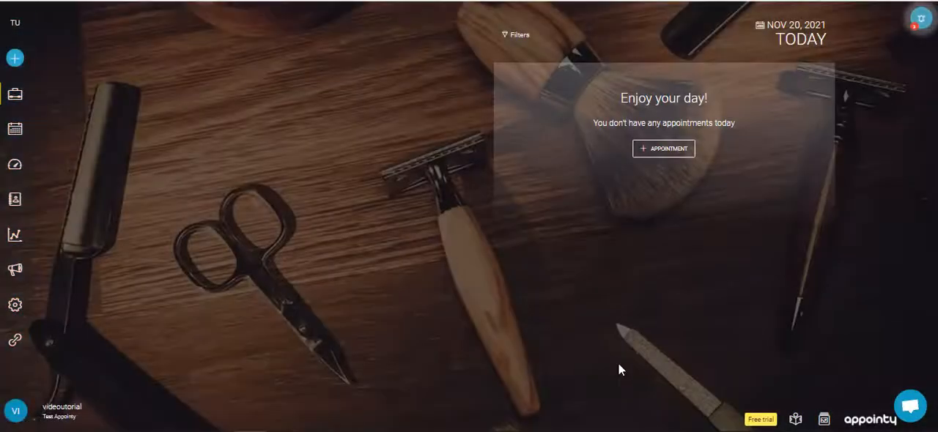
# Step: Preview the customer booking portal with Appointment and Appointment 101 selected, check the bookable dates, and return to the dashboard
pyautogui.click(796, 418)
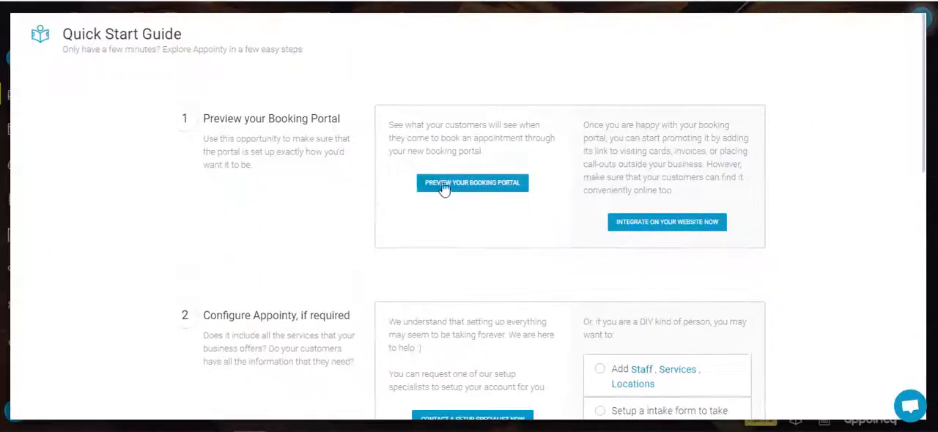
pyautogui.click(454, 185)
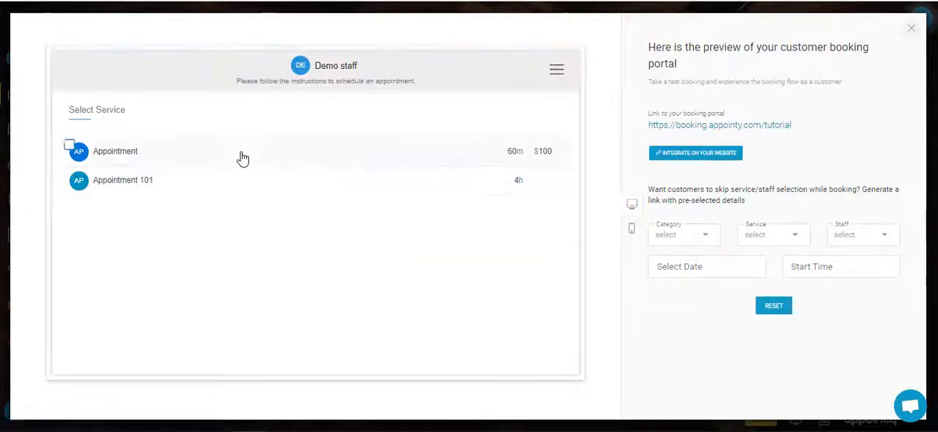
pyautogui.click(242, 158)
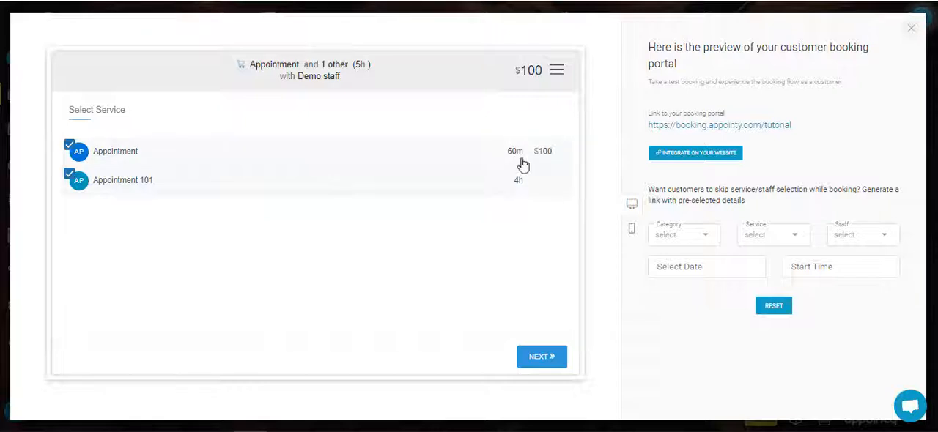
pyautogui.click(540, 354)
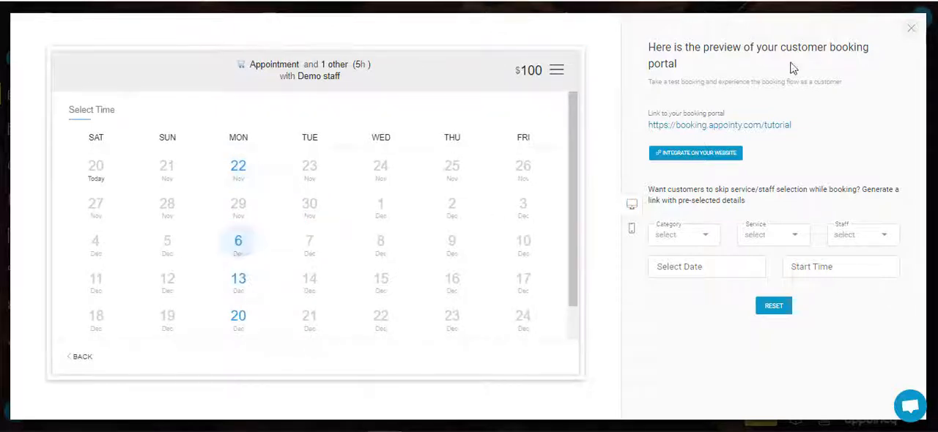
pyautogui.click(910, 28)
pyautogui.scroll(-10, 806, 183)
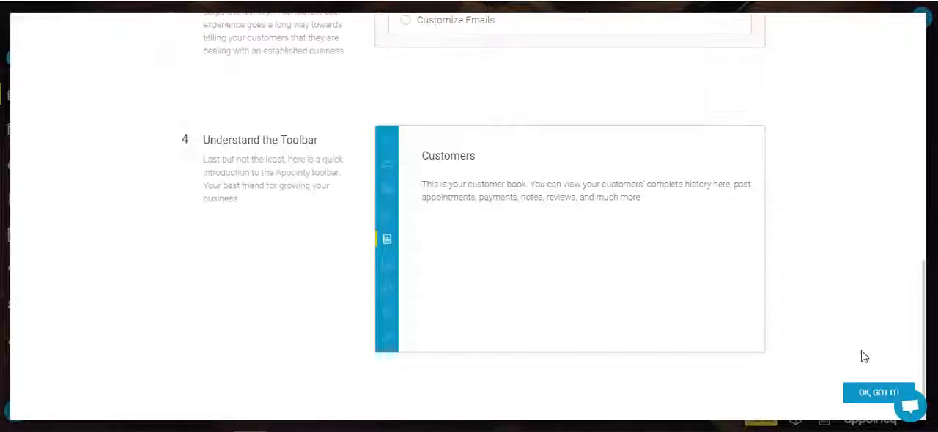
pyautogui.click(862, 398)
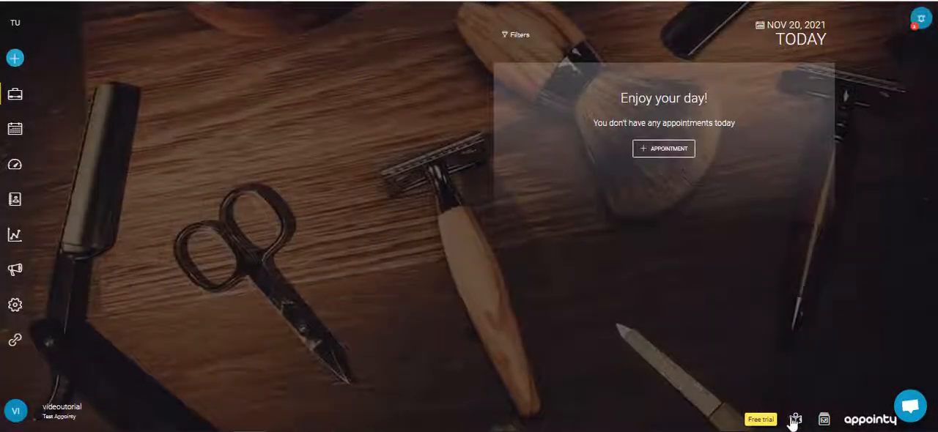
pyautogui.click(794, 420)
pyautogui.scroll(-10, 806, 256)
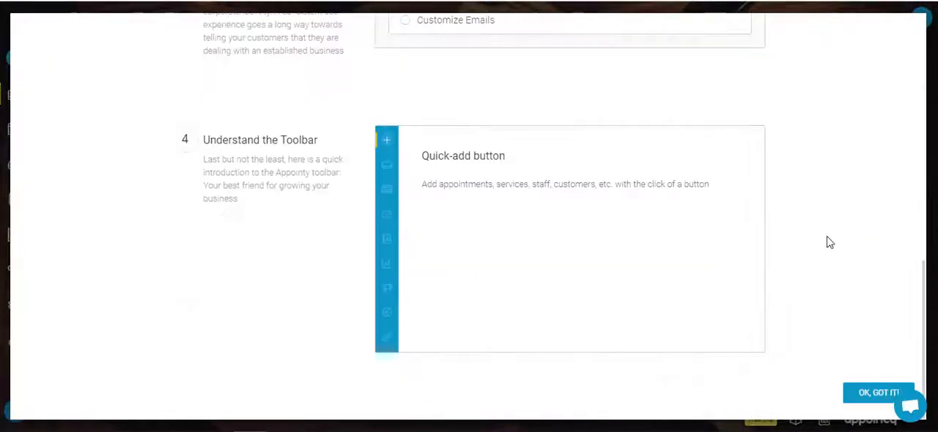
pyautogui.click(864, 396)
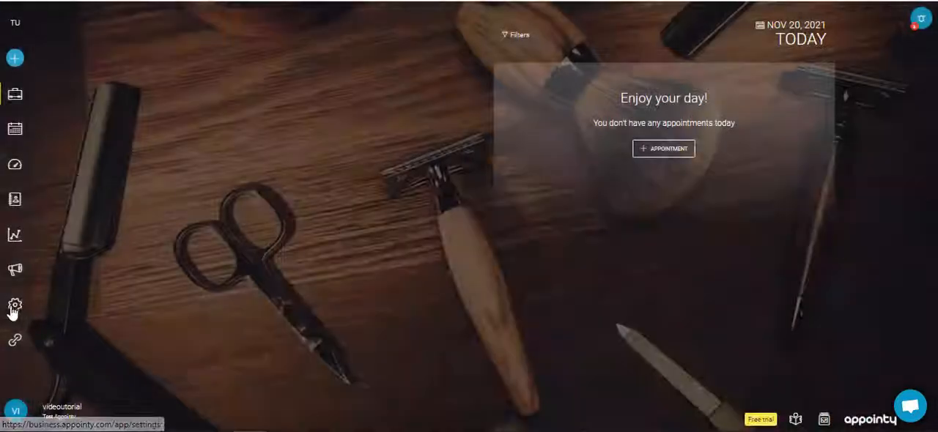
# Step: Open the Appointment service from the settings and update its duration to 120 minutes
pyautogui.click(15, 306)
pyautogui.click(176, 105)
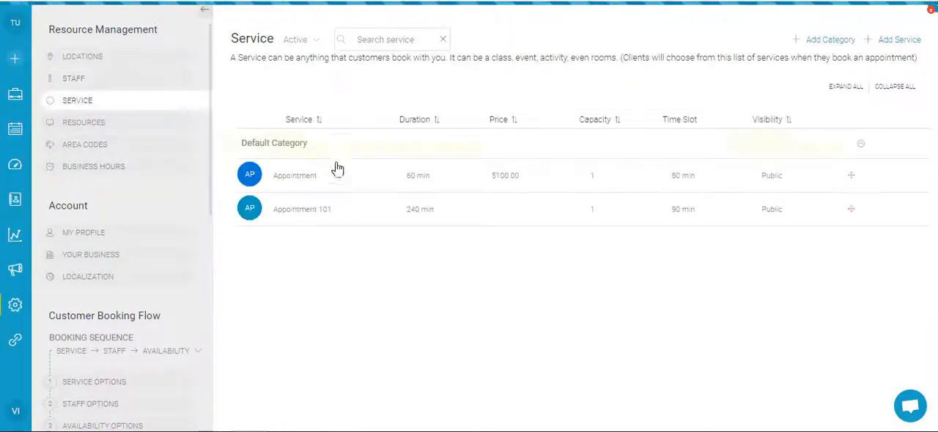
pyautogui.click(352, 181)
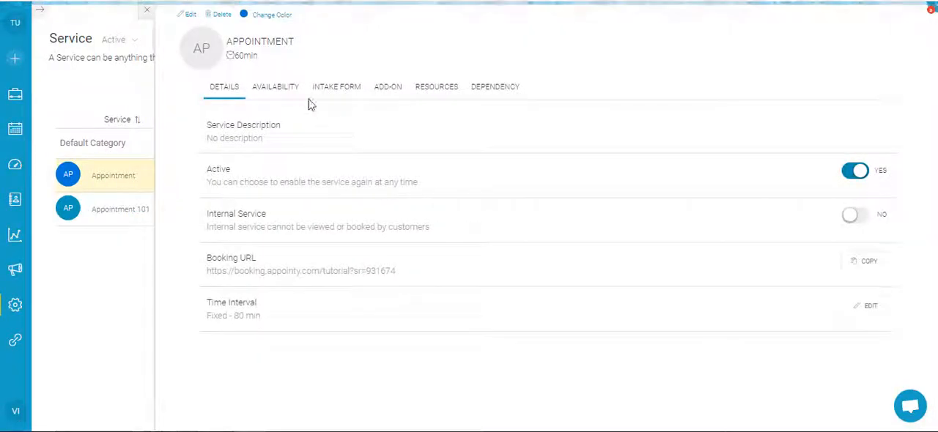
pyautogui.click(195, 17)
pyautogui.doubleClick(417, 132)
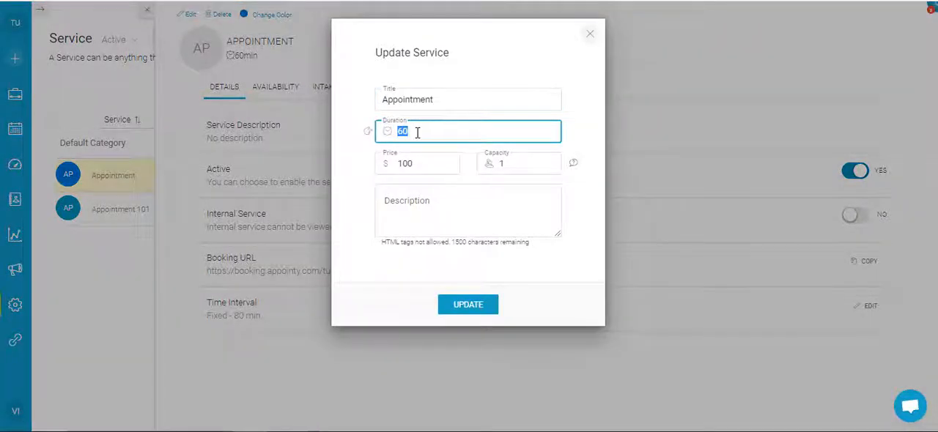
pyautogui.write('120')
pyautogui.click(453, 311)
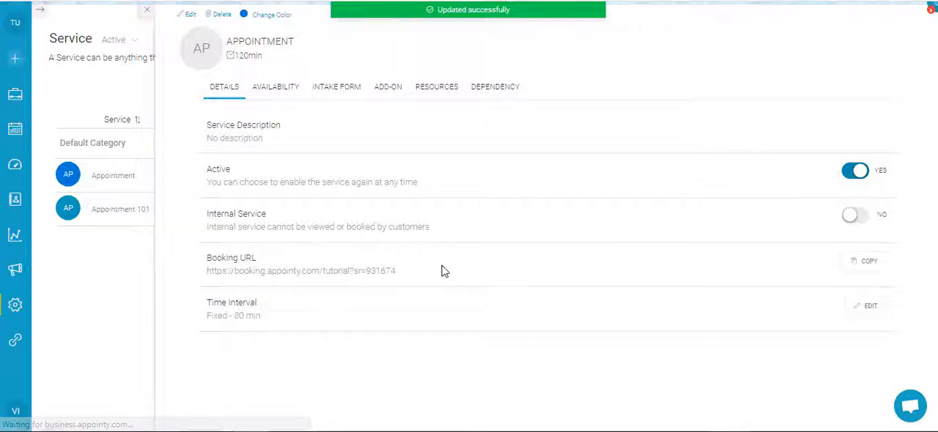
# Step: Recheck the calendar availability in the booking portal preview for both services booked together, and close the preview
pyautogui.click(18, 95)
pyautogui.click(796, 419)
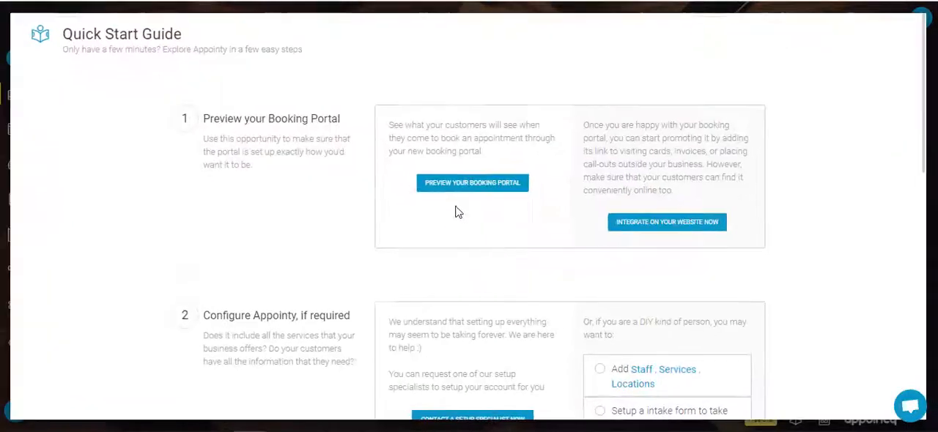
pyautogui.click(442, 194)
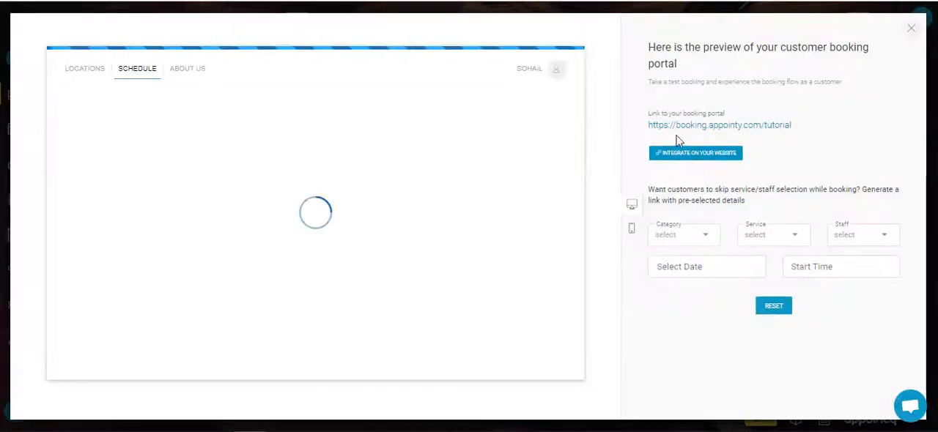
pyautogui.click(237, 153)
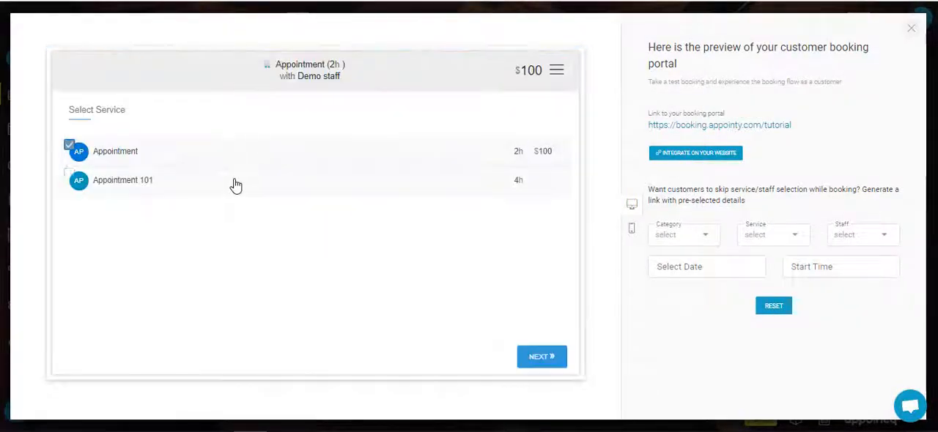
pyautogui.click(540, 356)
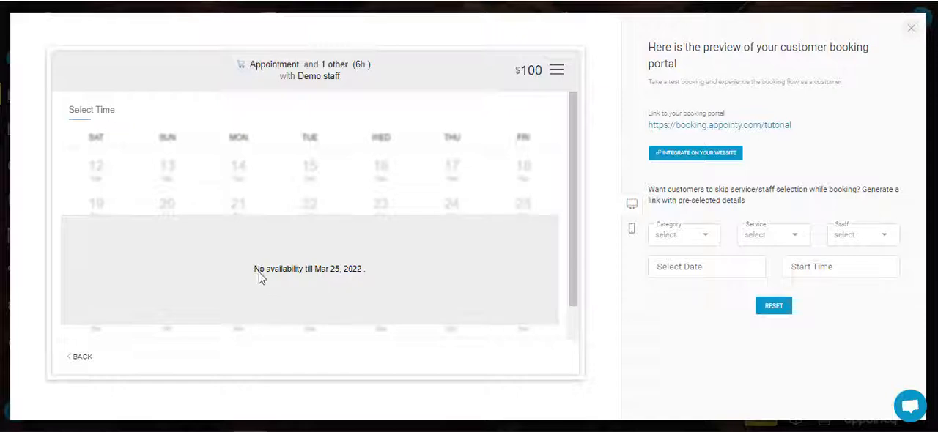
pyautogui.click(910, 28)
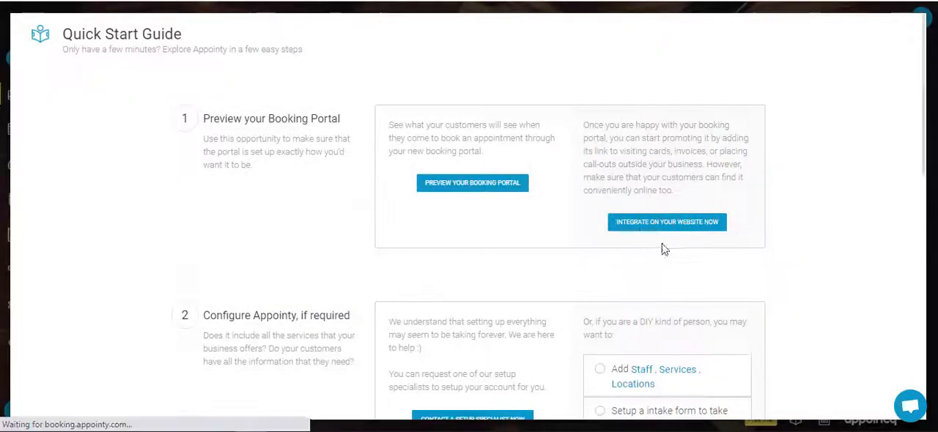
# Step: Reopen the booking portal preview to view the service list, and close it together with the Quick Start Guide
pyautogui.scroll(-10, 661, 248)
pyautogui.scroll(9, 586, 235)
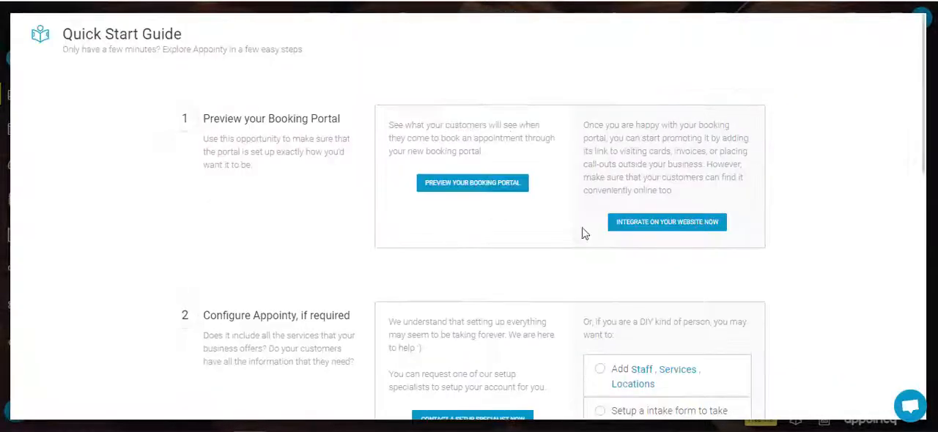
pyautogui.click(482, 187)
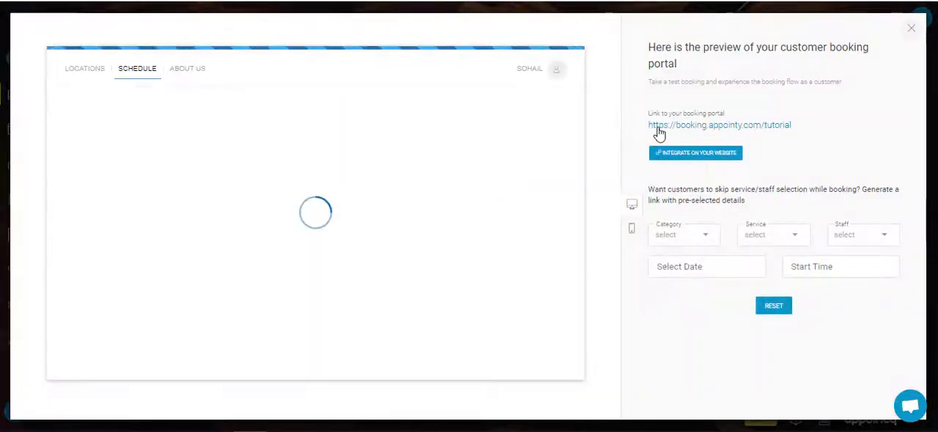
pyautogui.click(658, 133)
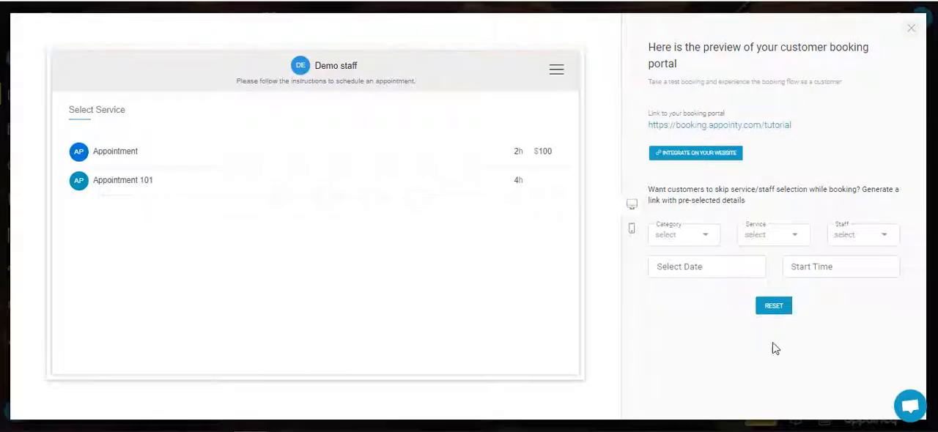
pyautogui.click(910, 28)
pyautogui.scroll(-9, 791, 299)
pyautogui.click(849, 391)
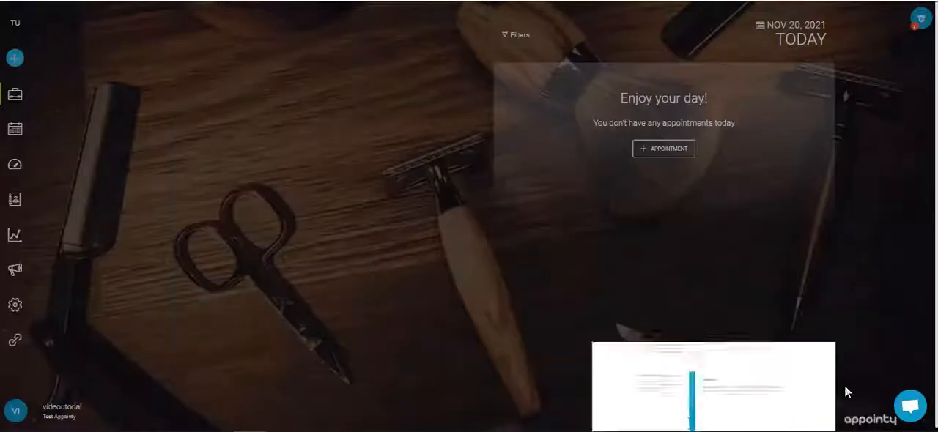
# Step: Show the booking calendar in week view for 21 to 27 November 2021
pyautogui.click(22, 310)
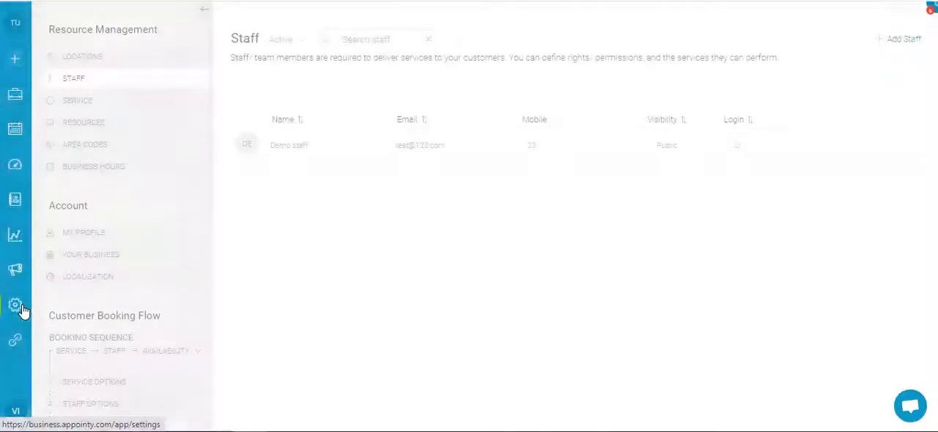
pyautogui.click(15, 132)
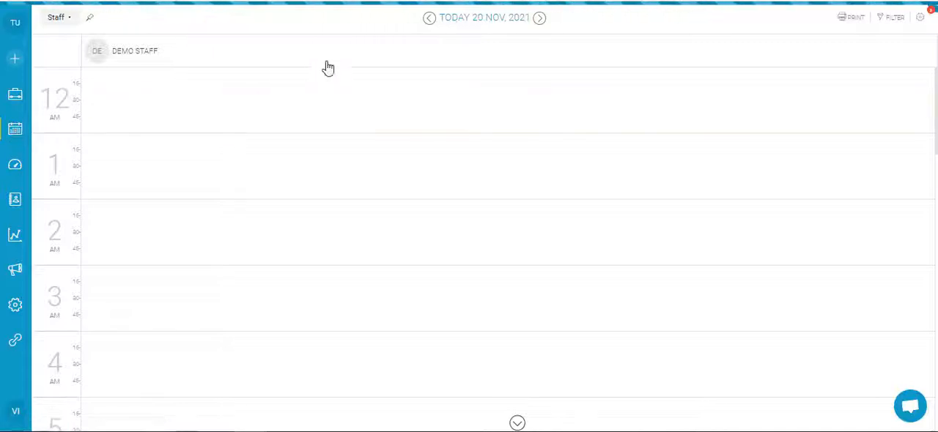
pyautogui.click(68, 20)
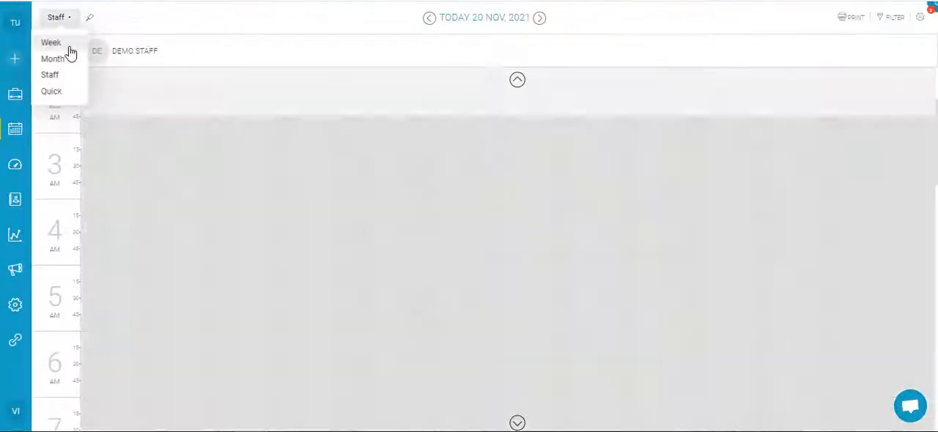
pyautogui.click(64, 44)
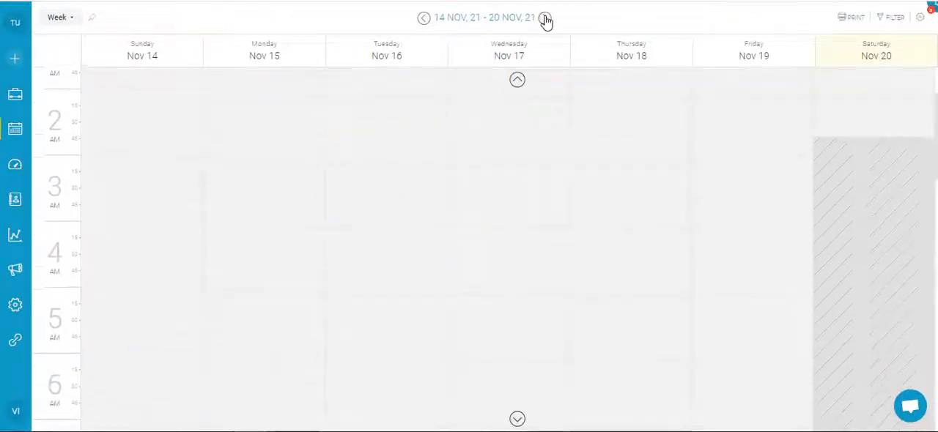
pyautogui.click(546, 17)
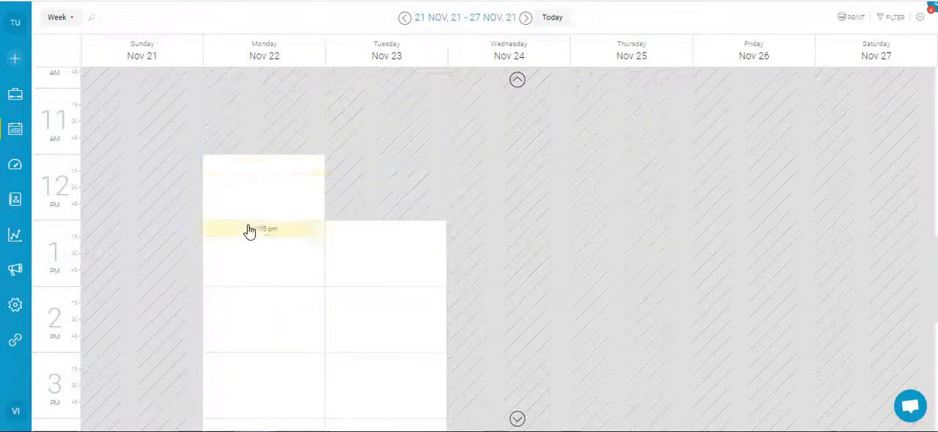
# Step: Book the Appointment service with Demo staff on Monday 22 November at 01:00 pm, without selecting a customer
pyautogui.click(293, 244)
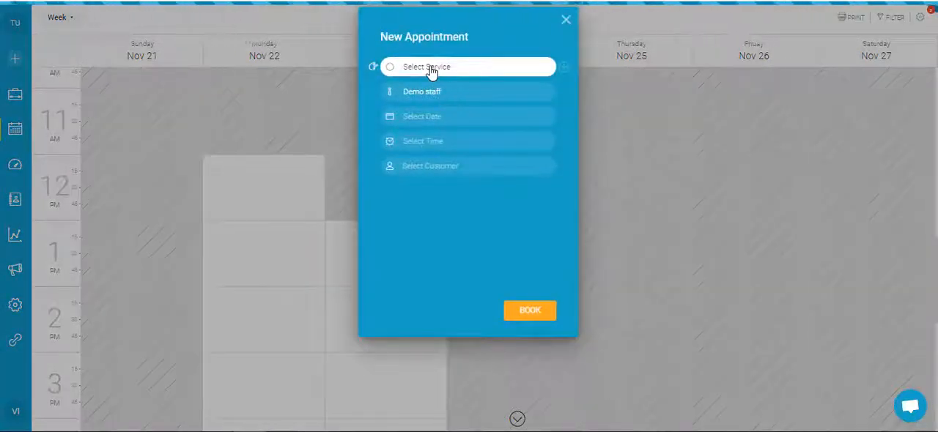
pyautogui.click(432, 69)
pyautogui.click(469, 126)
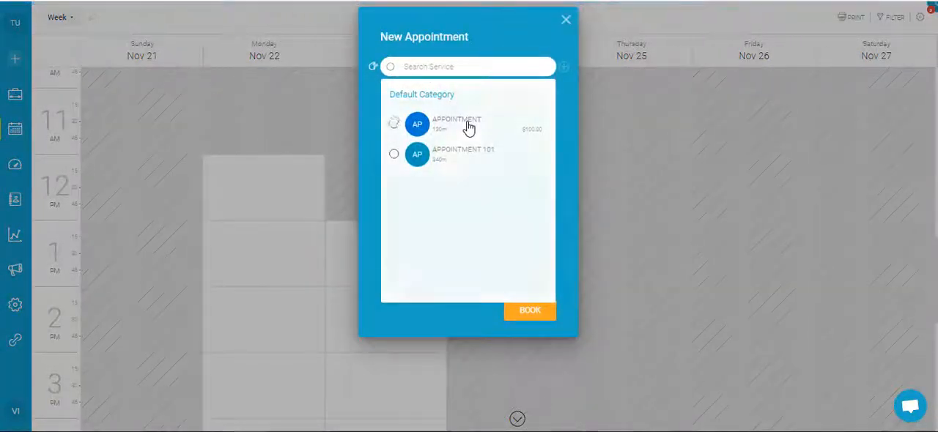
pyautogui.click(535, 311)
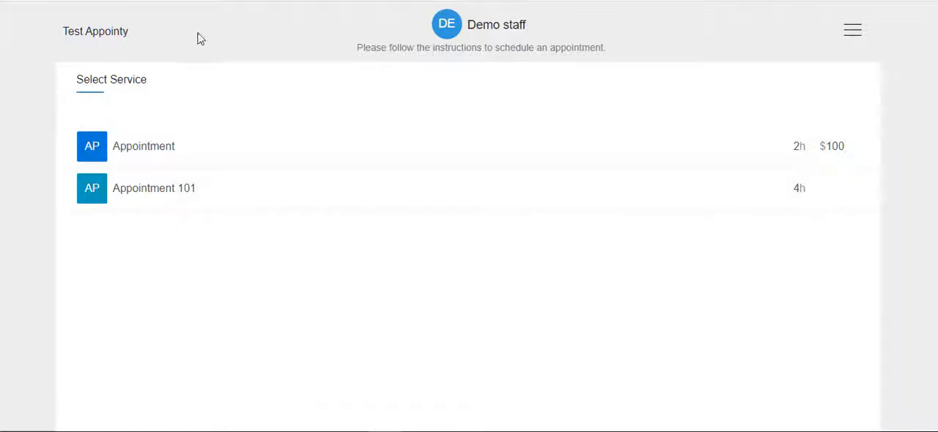
# Step: Select Appointment and Appointment 101 together in the customer booking portal and check their availability
pyautogui.click(244, 139)
pyautogui.click(276, 207)
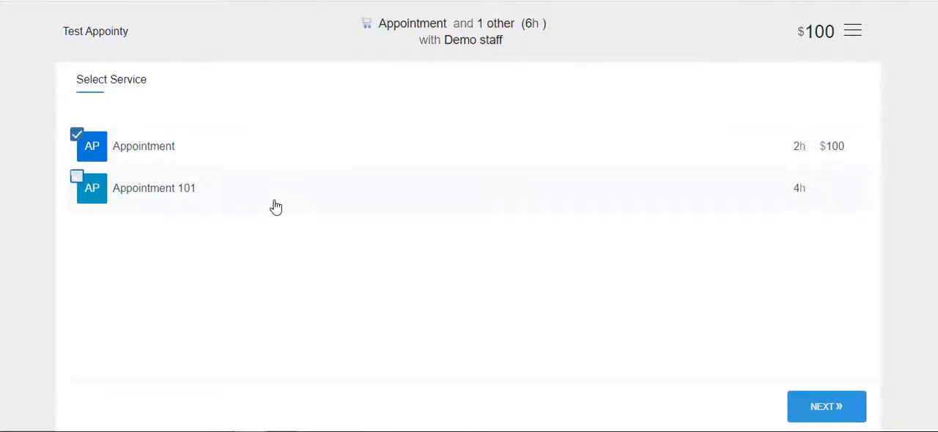
pyautogui.click(789, 407)
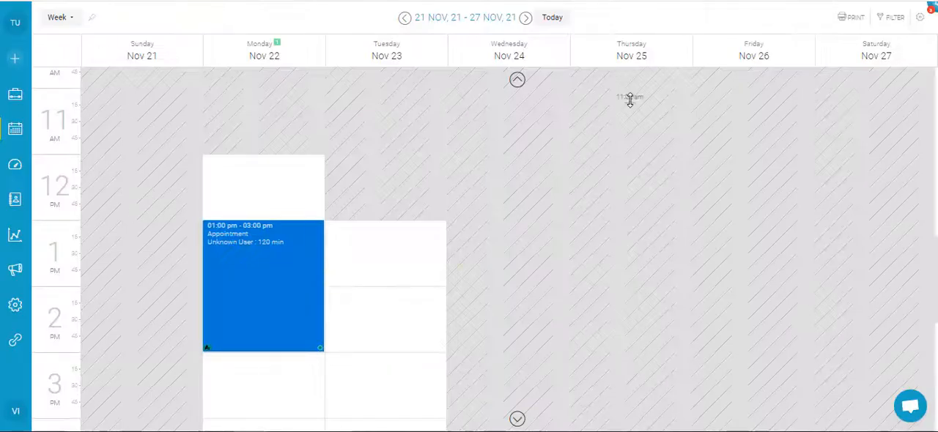
# Step: Open the Appointment service from the settings and update its duration to 60 minutes
pyautogui.click(17, 304)
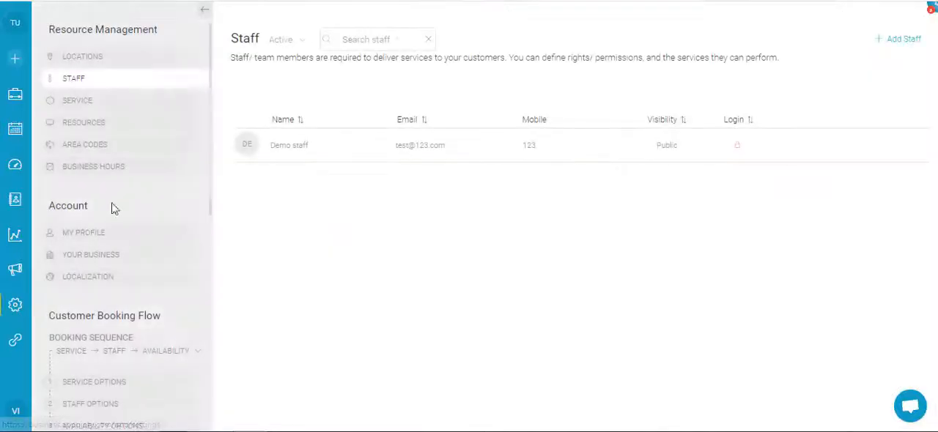
pyautogui.click(113, 101)
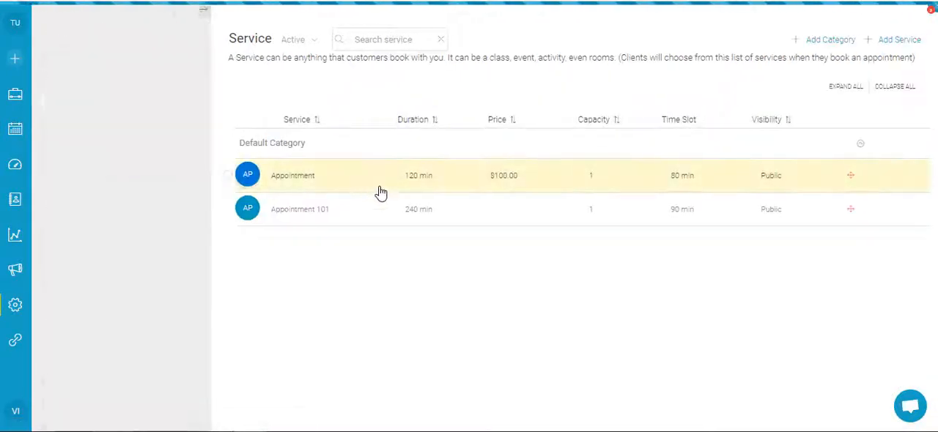
pyautogui.click(380, 197)
pyautogui.click(189, 15)
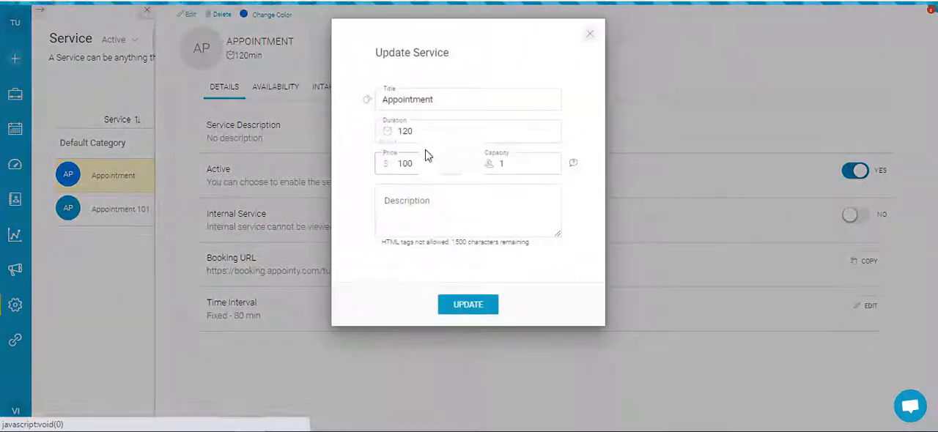
pyautogui.doubleClick(448, 136)
pyautogui.write('60')
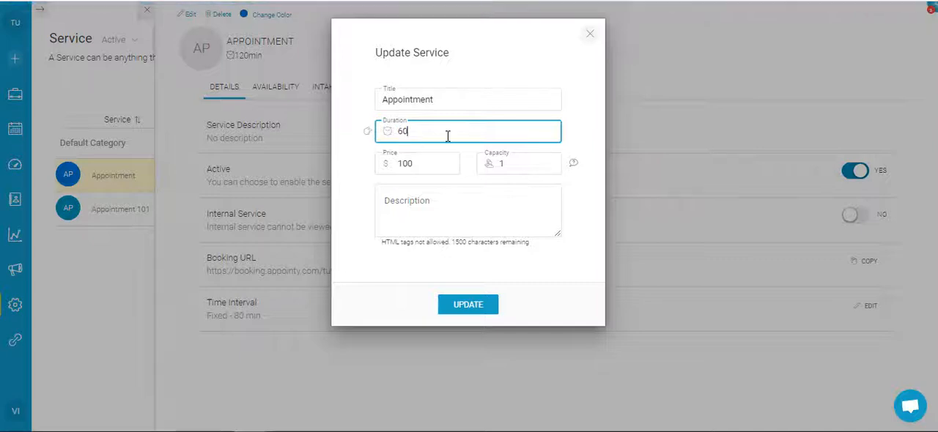
pyautogui.click(462, 317)
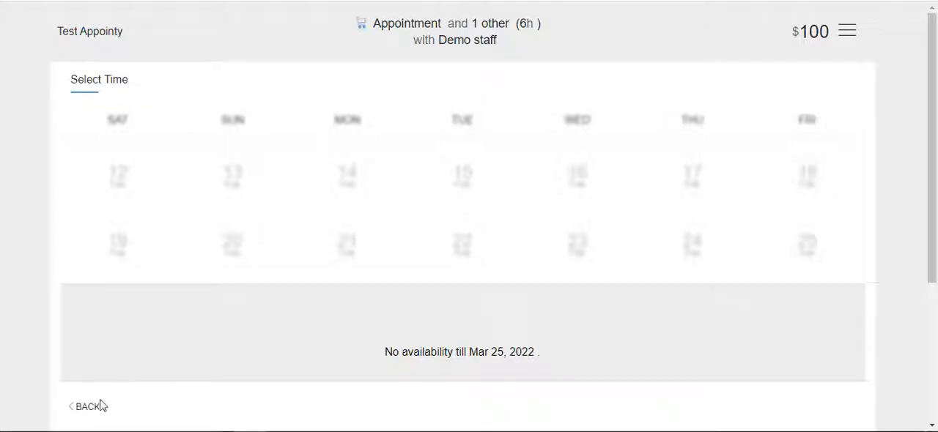
# Step: Review the bookable dates in the customer booking portal for both services booked back to back
pyautogui.click(88, 406)
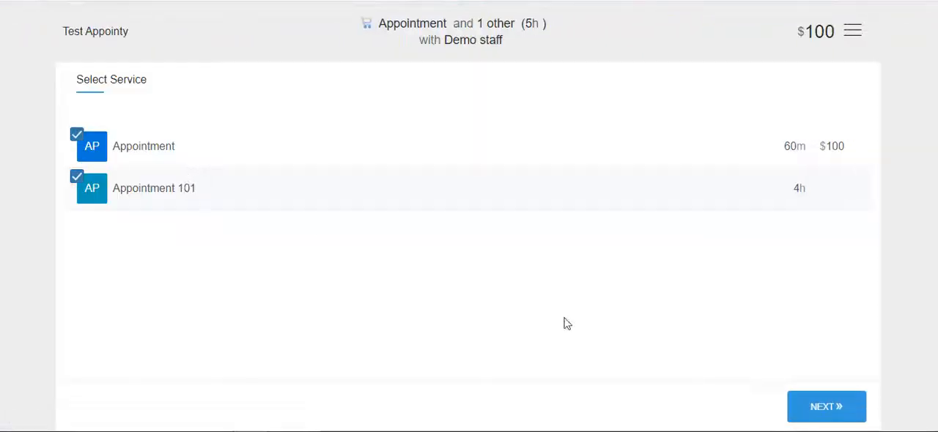
pyautogui.click(818, 399)
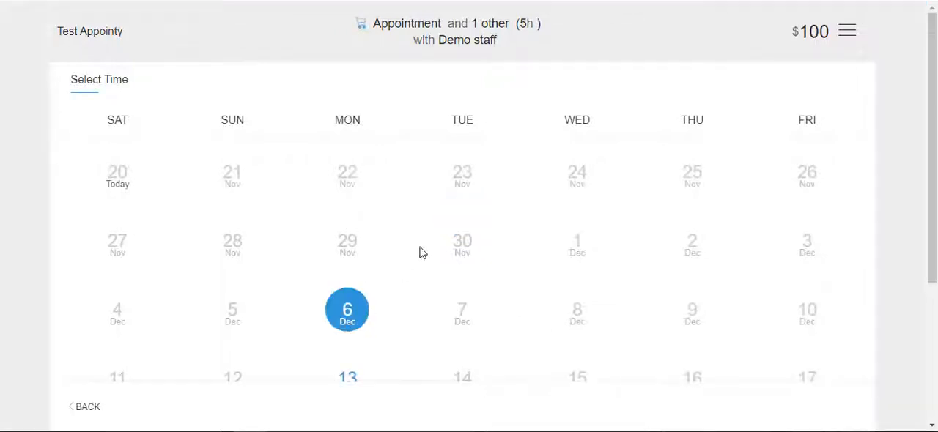
pyautogui.scroll(-3, 418, 251)
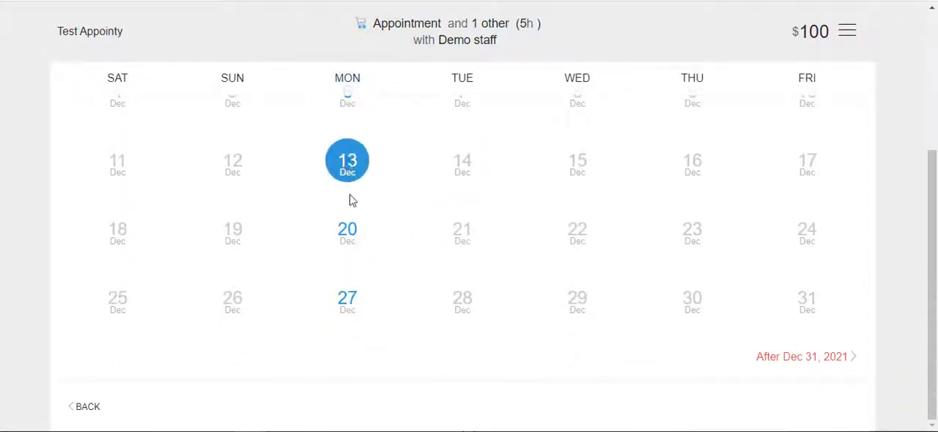
pyautogui.scroll(2, 400, 243)
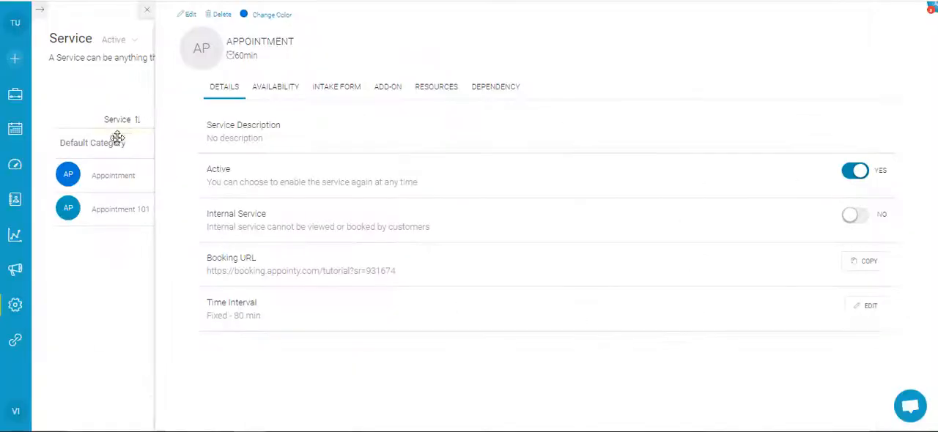
# Step: Open the staff calendar for Monday 22 November 2021 and examine the booked appointment against the remaining working hours
pyautogui.click(14, 130)
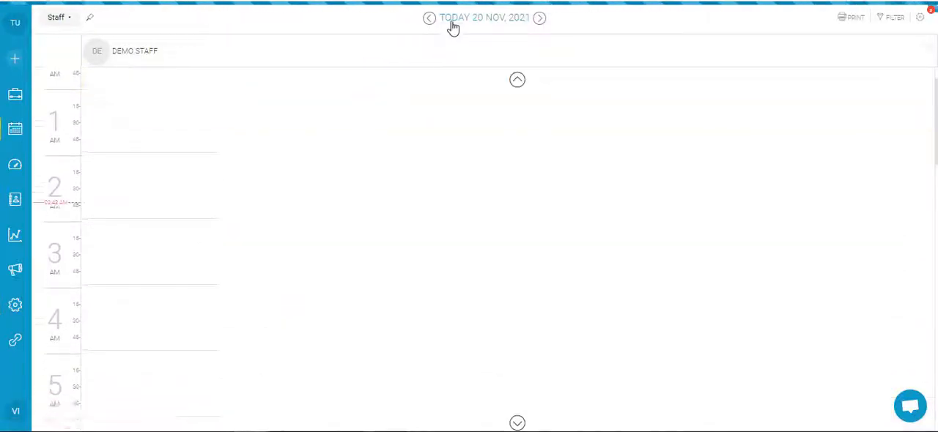
pyautogui.click(453, 22)
pyautogui.click(481, 133)
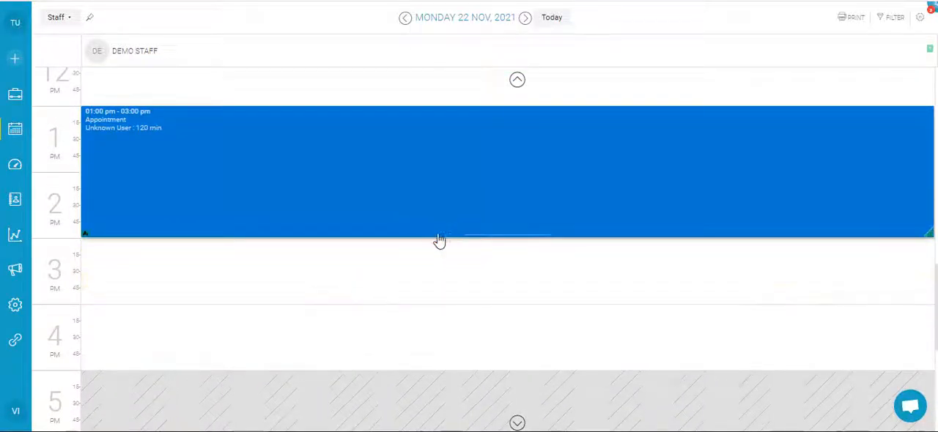
pyautogui.scroll(2, 440, 241)
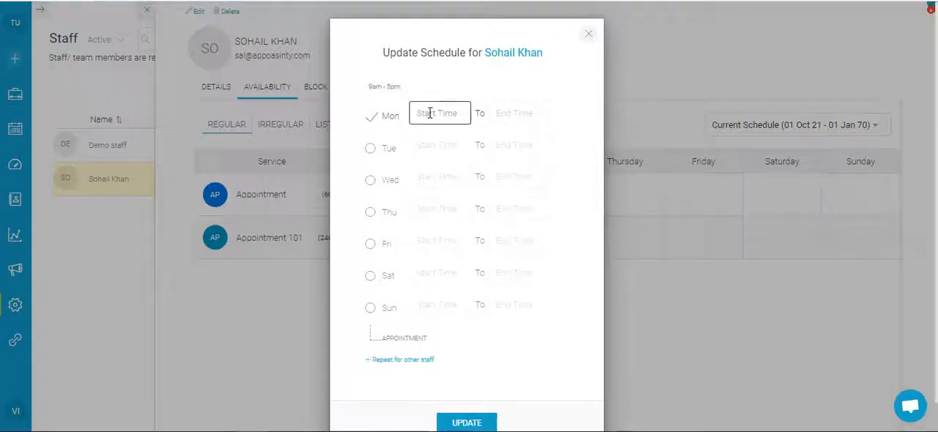
# Step: Set the new staff member's Monday schedule for the Appointment service to 12:00 pm to 05:00 pm and save it
pyautogui.click(430, 113)
pyautogui.scroll(-1, 400, 143)
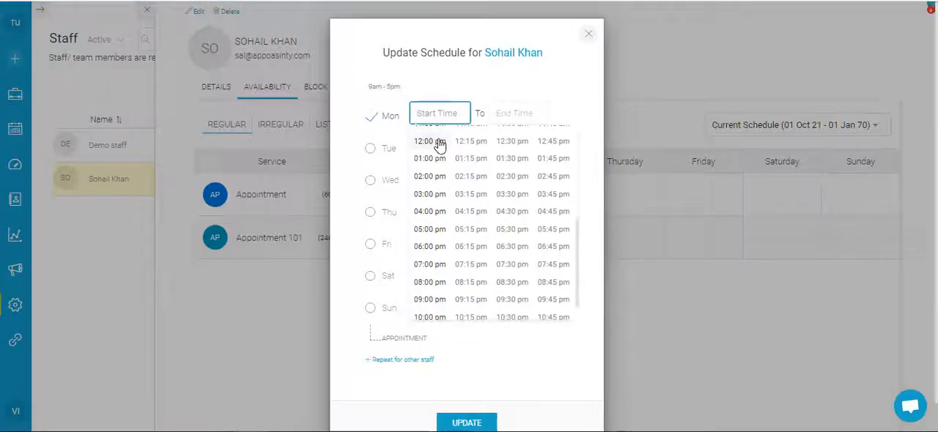
pyautogui.click(399, 143)
pyautogui.click(515, 113)
pyautogui.click(402, 259)
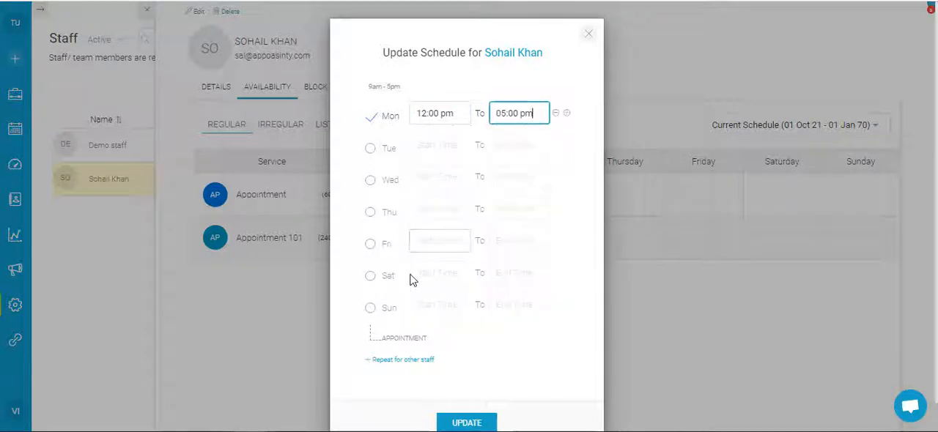
pyautogui.click(467, 423)
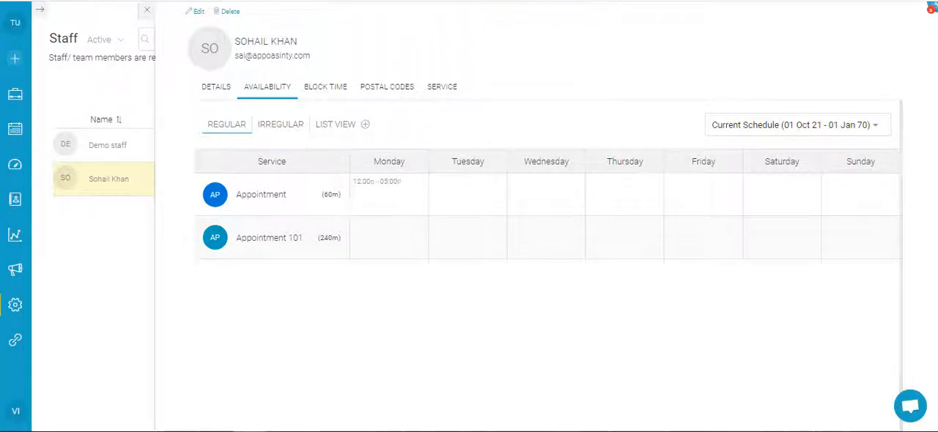
# Step: Open the details of Demo staff and enable the Internal Staff setting
pyautogui.click(135, 144)
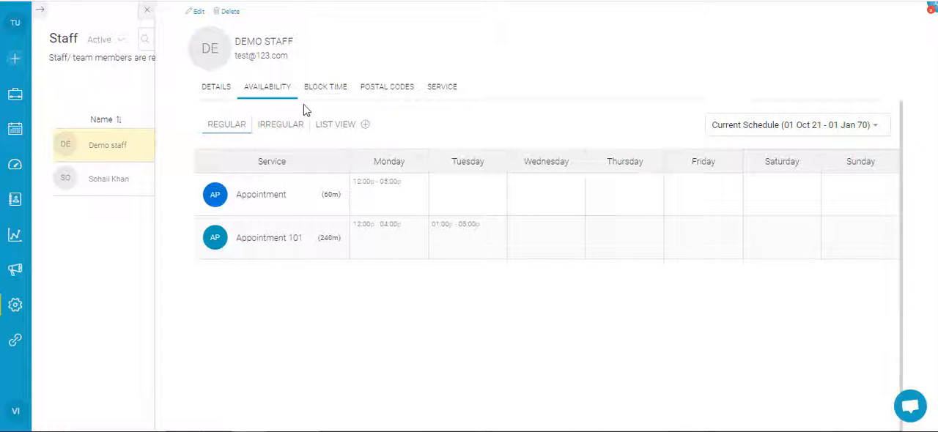
pyautogui.click(217, 89)
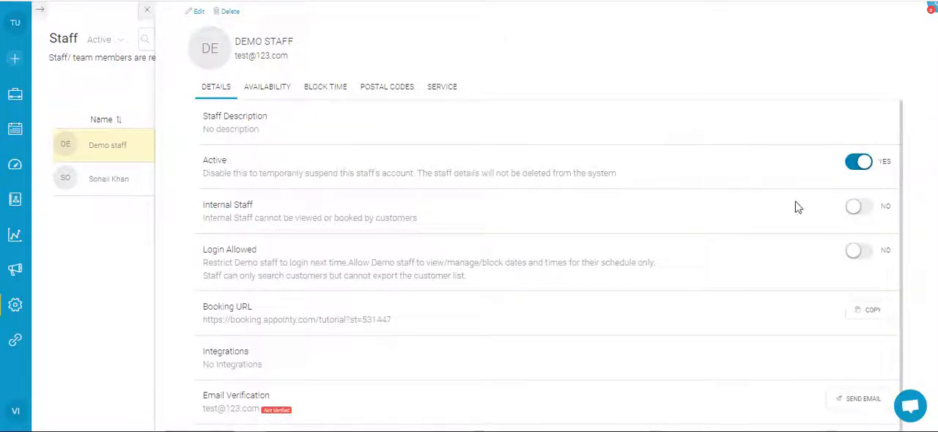
pyautogui.click(861, 208)
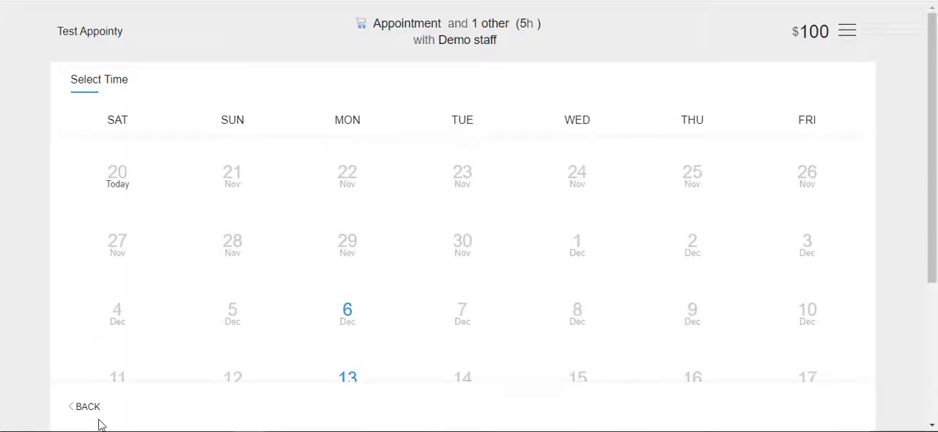
# Step: Reload the customer booking portal and check the dates offered for the Appointment service with the new staff member
pyautogui.click(89, 411)
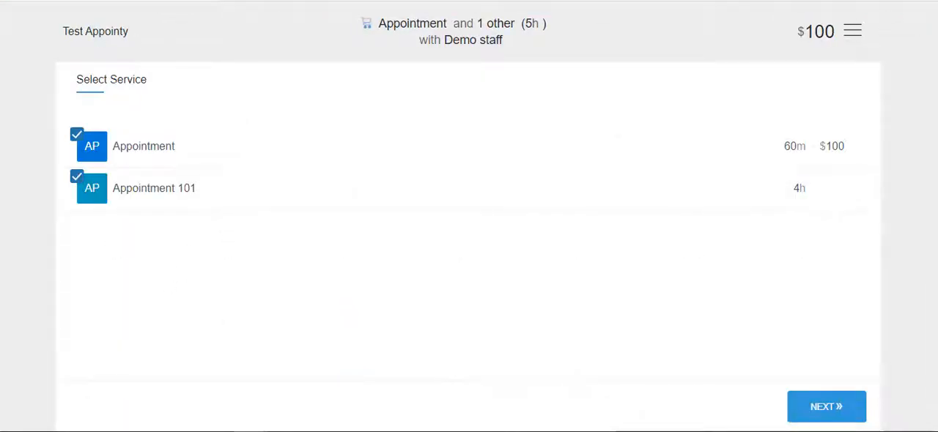
pyautogui.press('F5')
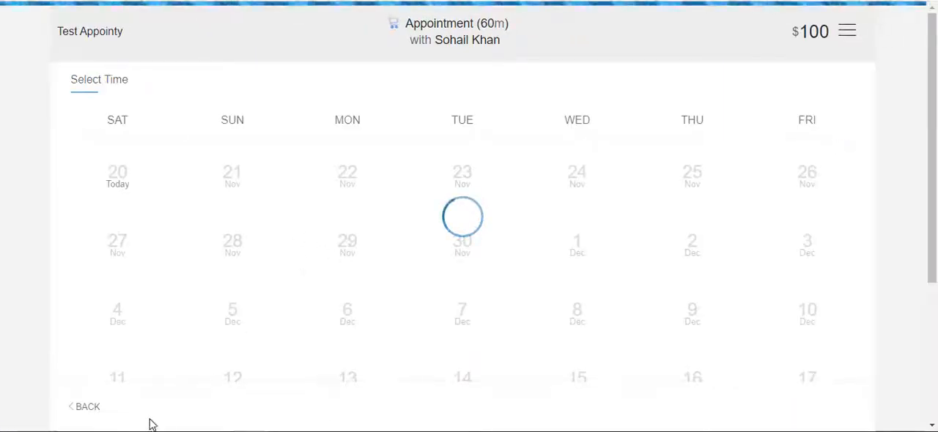
pyautogui.click(86, 407)
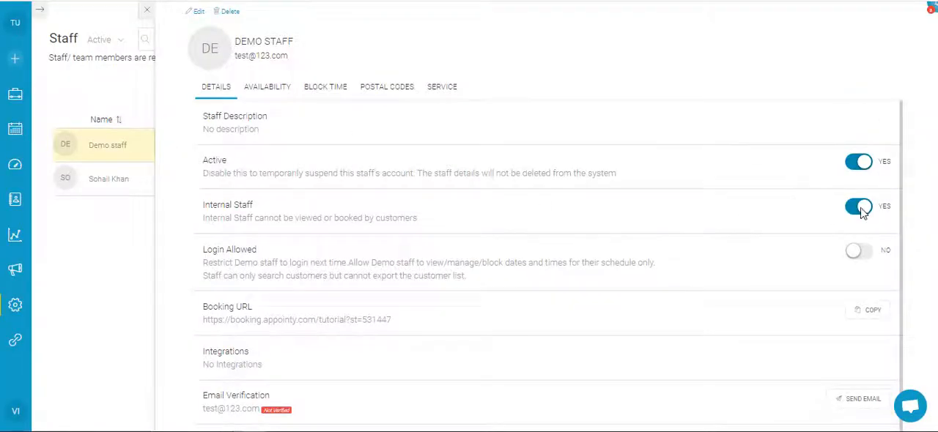
# Step: Disable the Internal Staff setting for Demo staff, close the staff details and open the service list
pyautogui.click(860, 208)
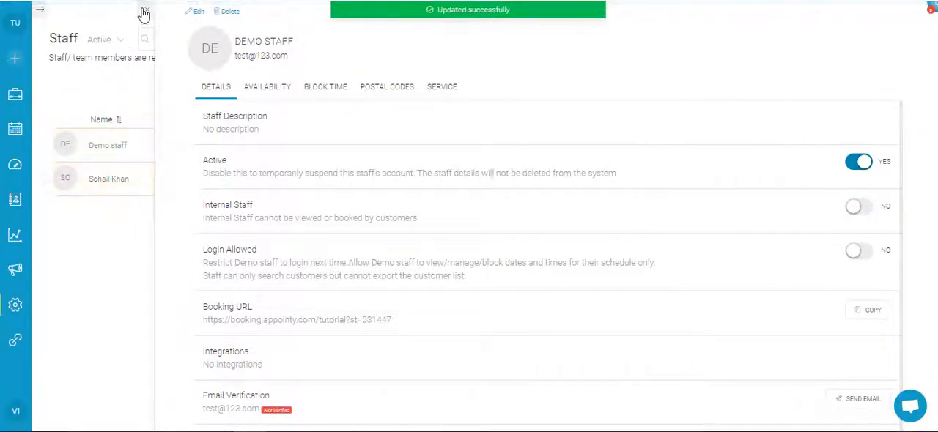
pyautogui.click(145, 14)
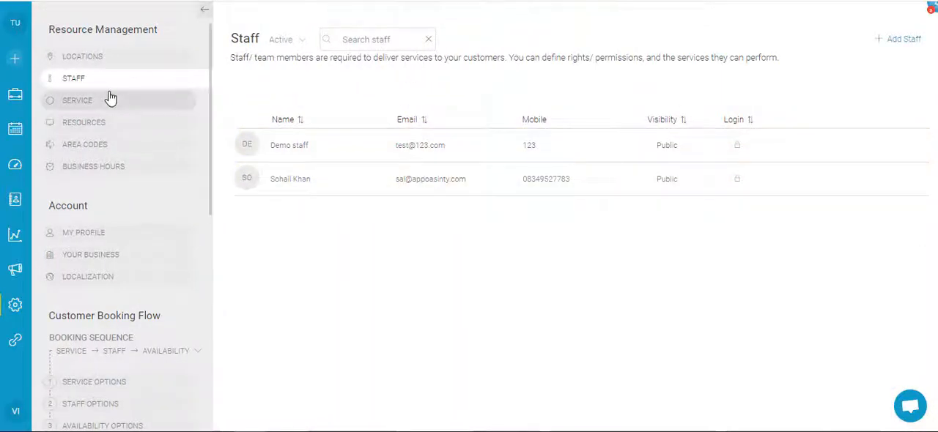
pyautogui.click(129, 107)
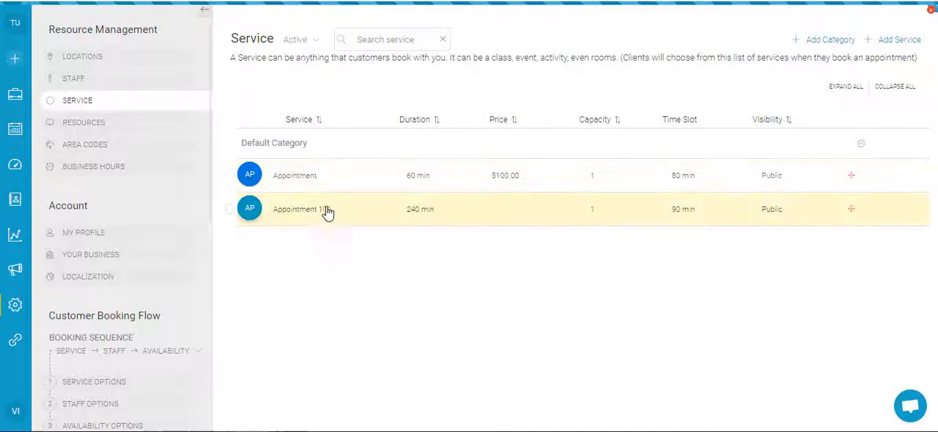